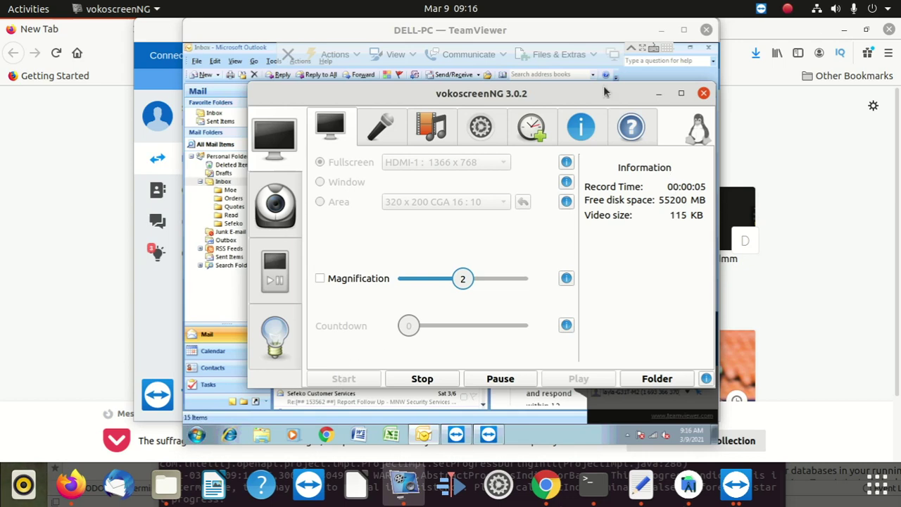
# - Move the vokoscreenNG recorder window to the bottom of the screen and bring TeamViewer forward
pyautogui.moveTo(604, 92)
pyautogui.mouseDown()
pyautogui.moveTo(557, 188)
pyautogui.moveTo(435, 145)
pyautogui.mouseUp()
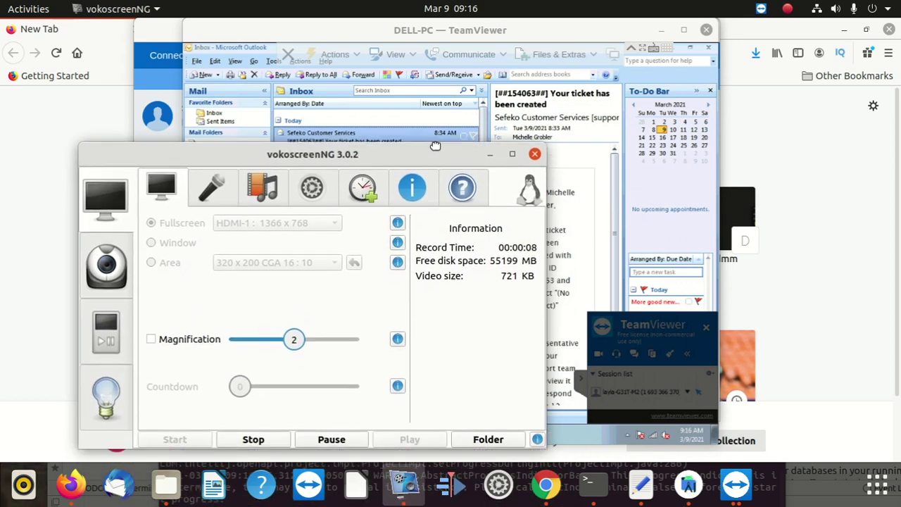
pyautogui.moveTo(436, 145)
pyautogui.mouseDown()
pyautogui.moveTo(600, 359)
pyautogui.moveTo(631, 450)
pyautogui.mouseUp()
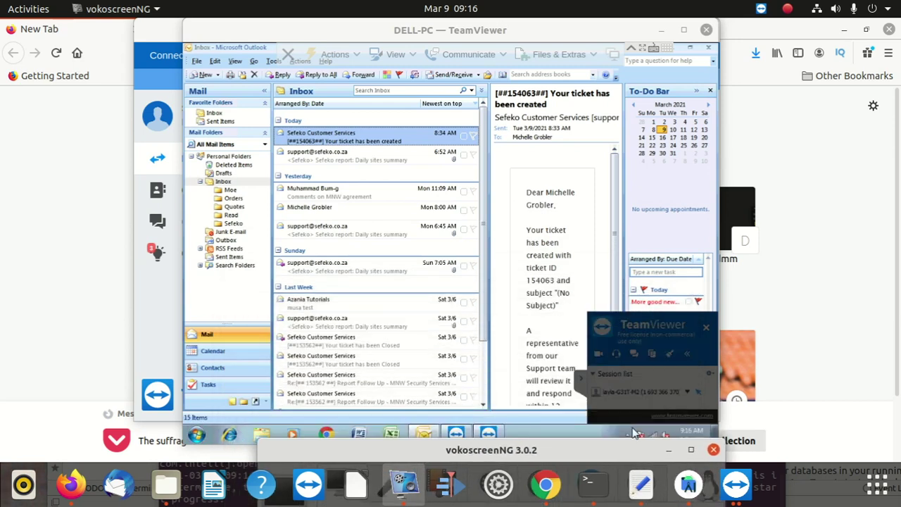
pyautogui.moveTo(641, 323); pyautogui.dragTo(607, 330)
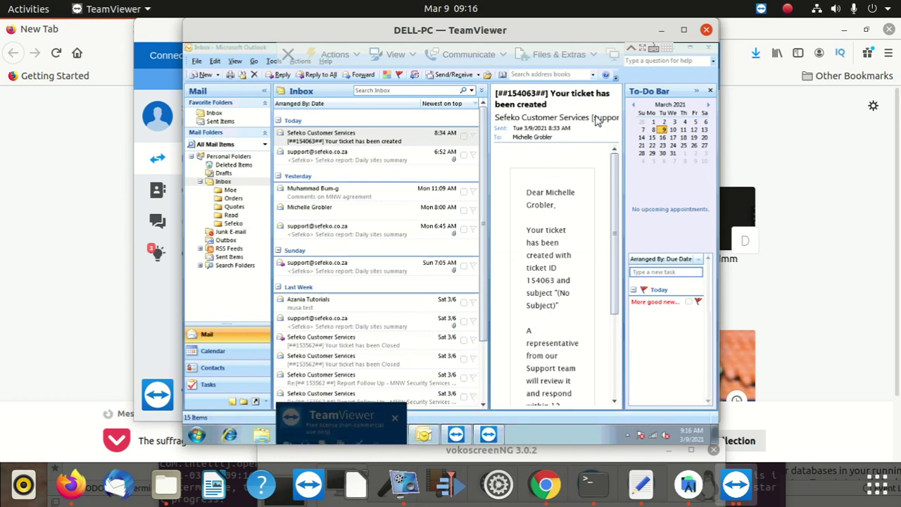
# - Maximize the TeamViewer session window and open the remote Windows Start menu
pyautogui.click(683, 29)
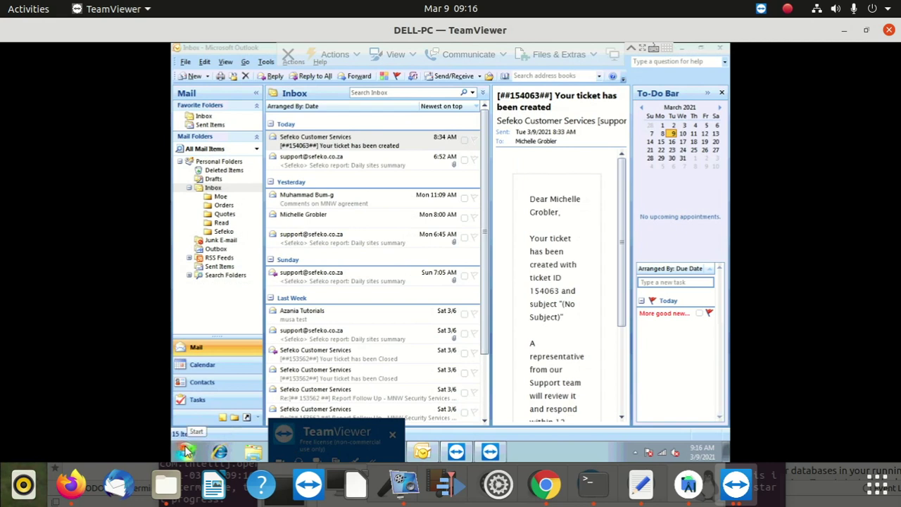
pyautogui.click(186, 451)
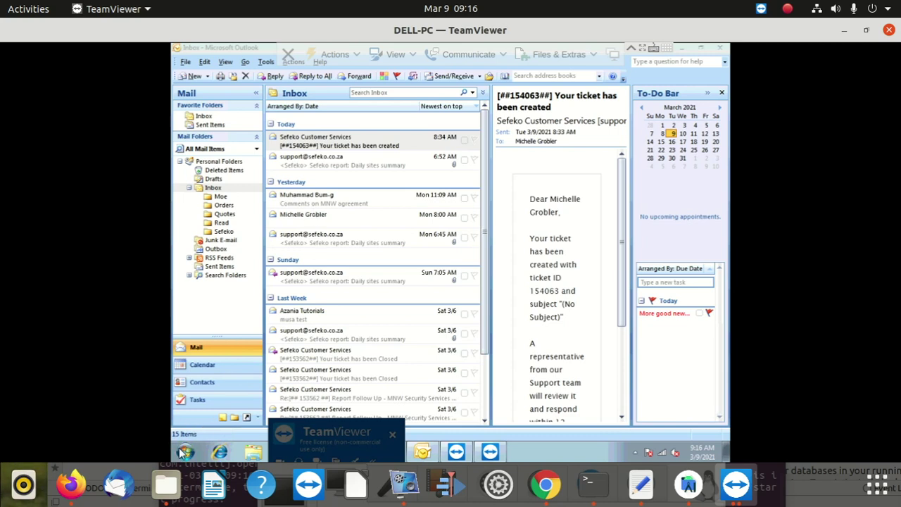
pyautogui.click(184, 450)
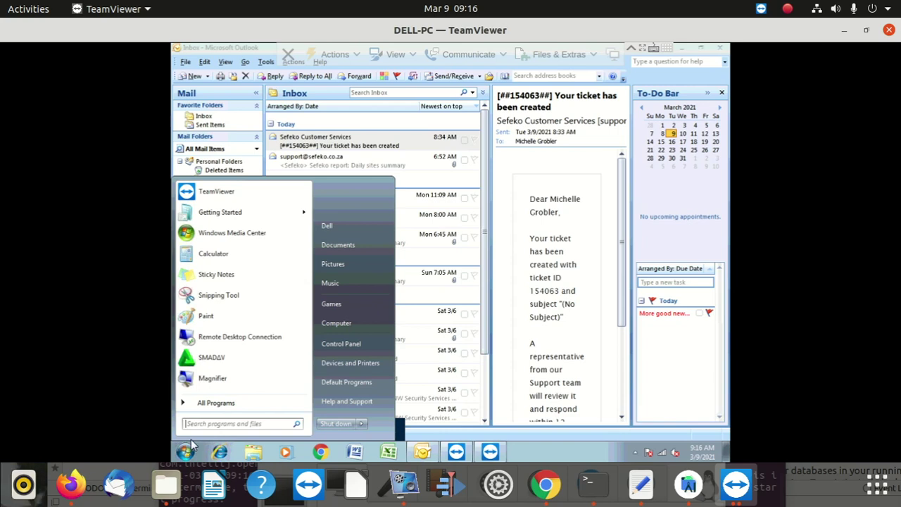
# - Set the B.O.B network as a Work network via Control Panel's network status page
pyautogui.click(350, 345)
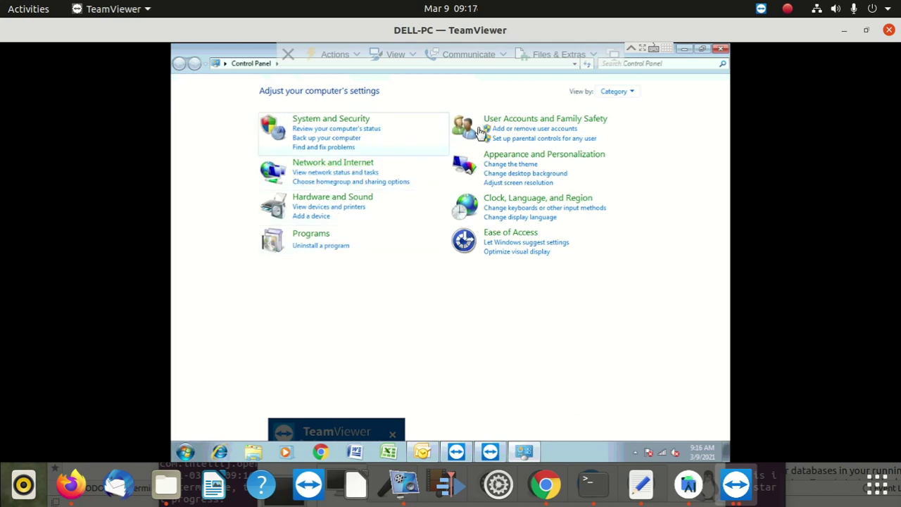
pyautogui.click(337, 173)
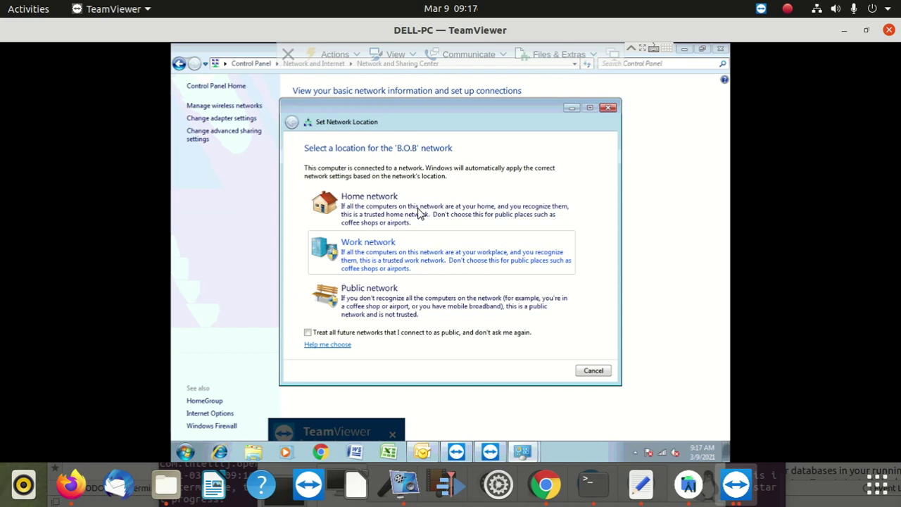
pyautogui.click(406, 256)
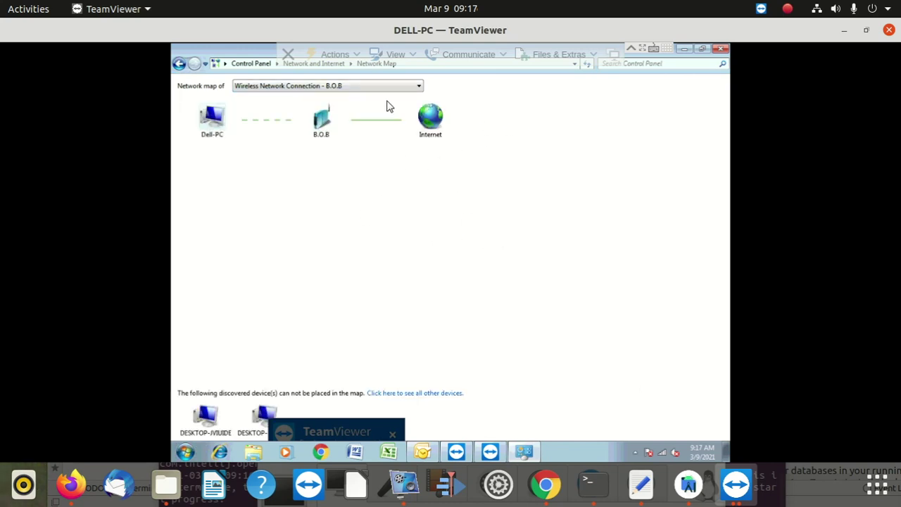
pyautogui.click(179, 64)
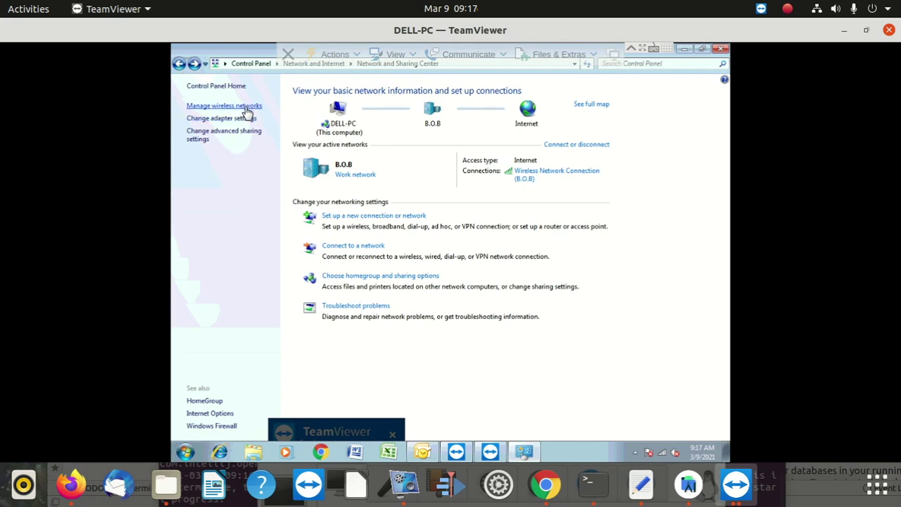
# - Review the Wireless Network Connection's DHCP IPv4 address and gateway details, then close them
pyautogui.click(240, 120)
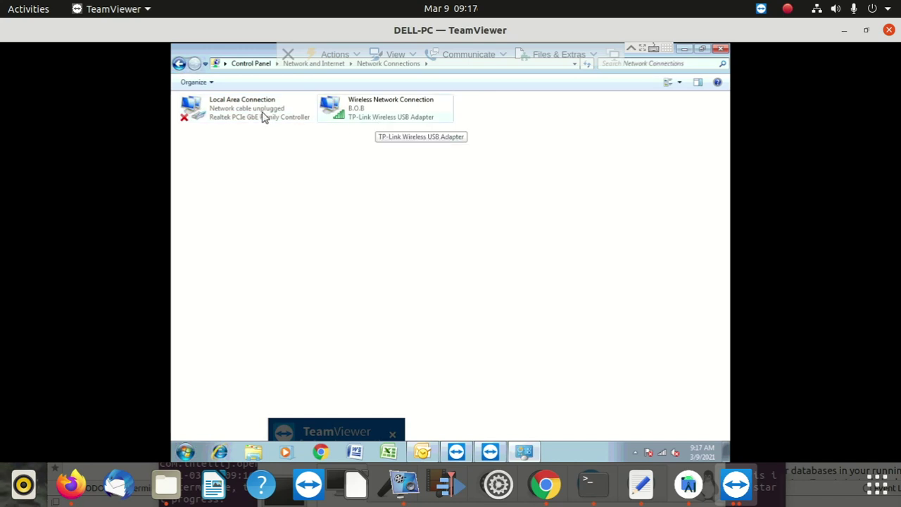
pyautogui.click(385, 104)
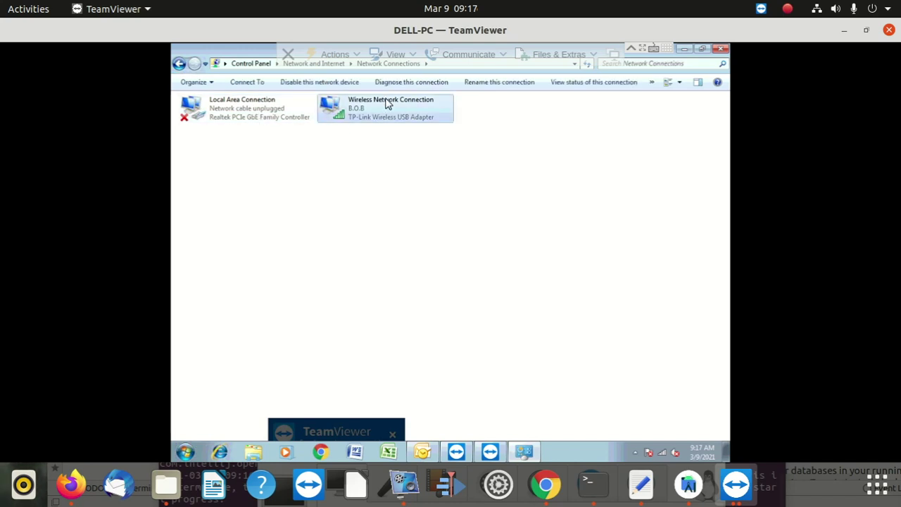
pyautogui.doubleClick(385, 104)
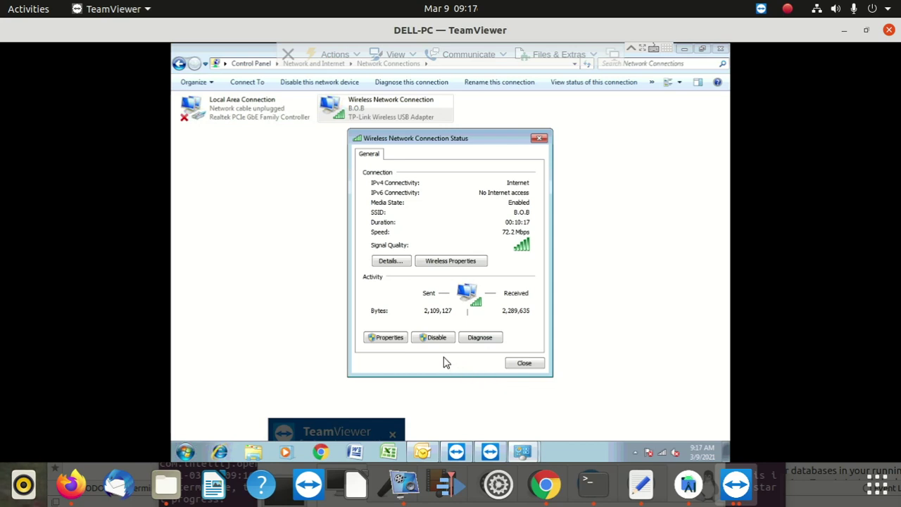
pyautogui.click(391, 261)
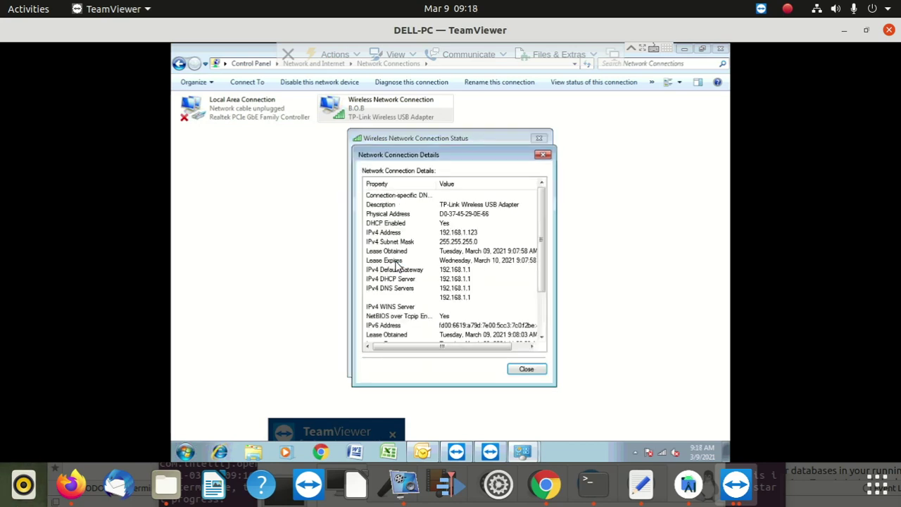
pyautogui.scroll(-2, 508, 282)
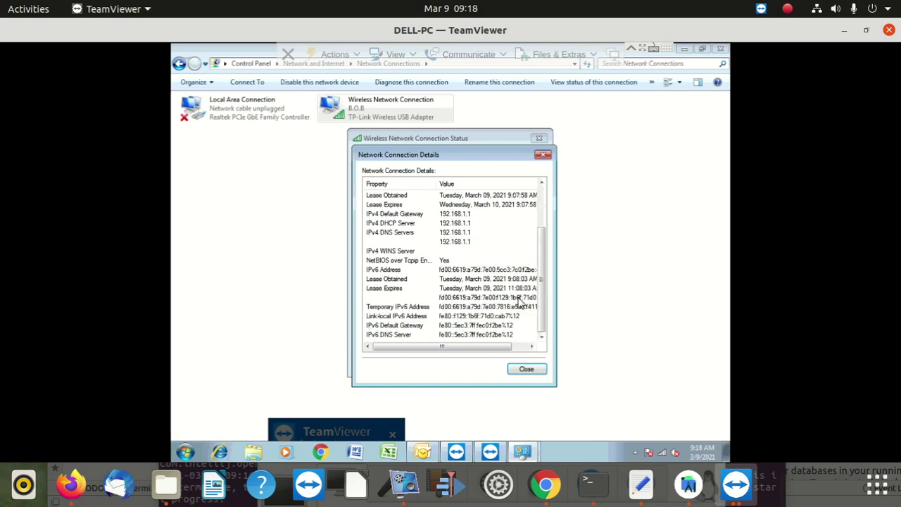
pyautogui.scroll(1, 496, 268)
pyautogui.scroll(1, 484, 252)
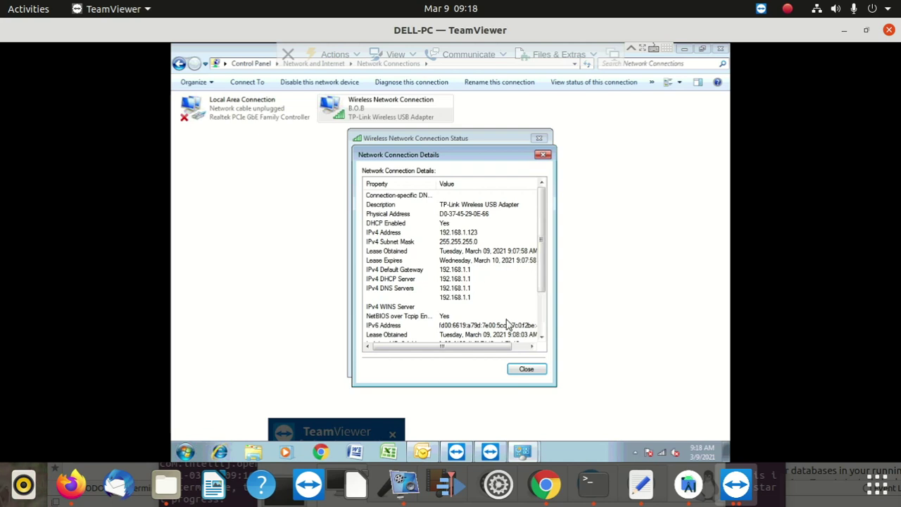
pyautogui.scroll(-2, 520, 317)
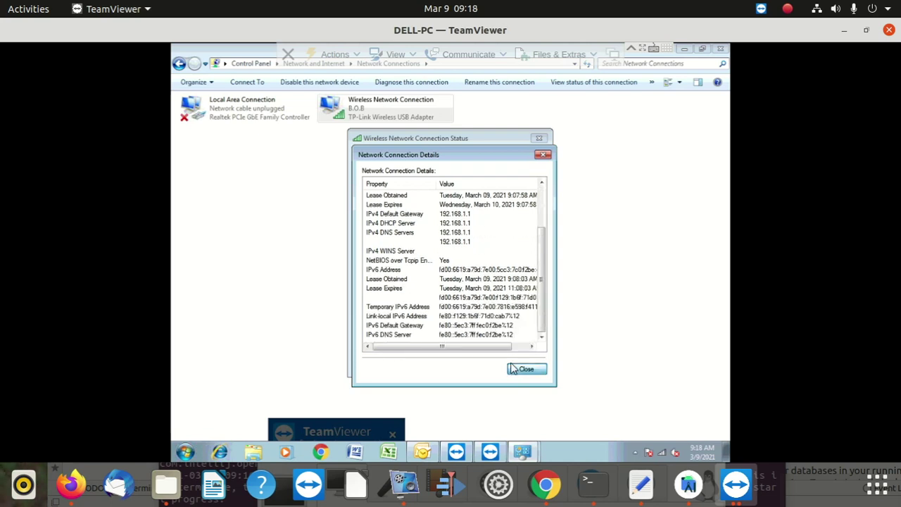
pyautogui.click(520, 369)
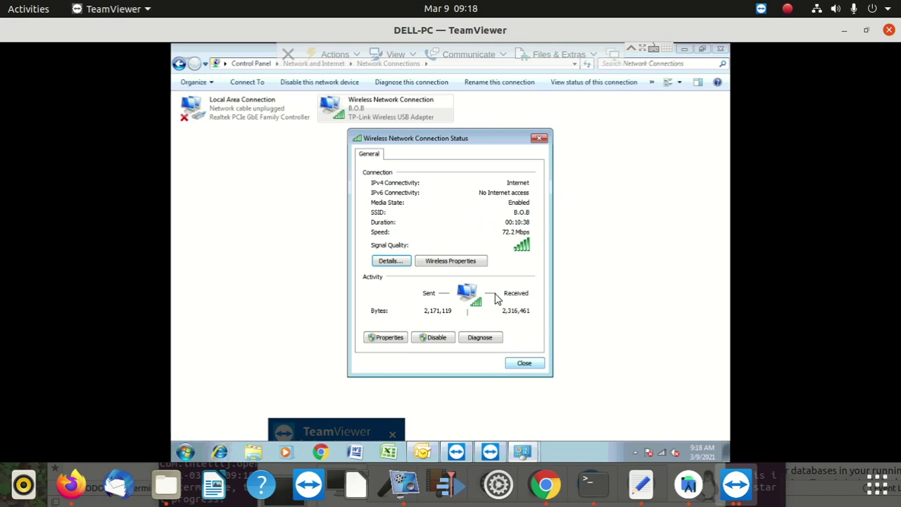
# - Open the wireless adapter's Internet Protocol Version 4 (TCP/IPv4) properties and move the dialog left
pyautogui.click(389, 339)
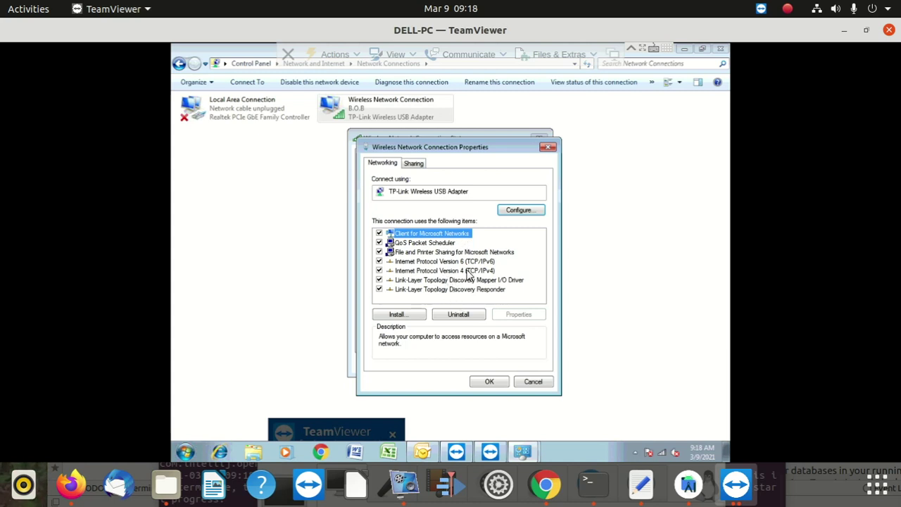
pyautogui.click(469, 272)
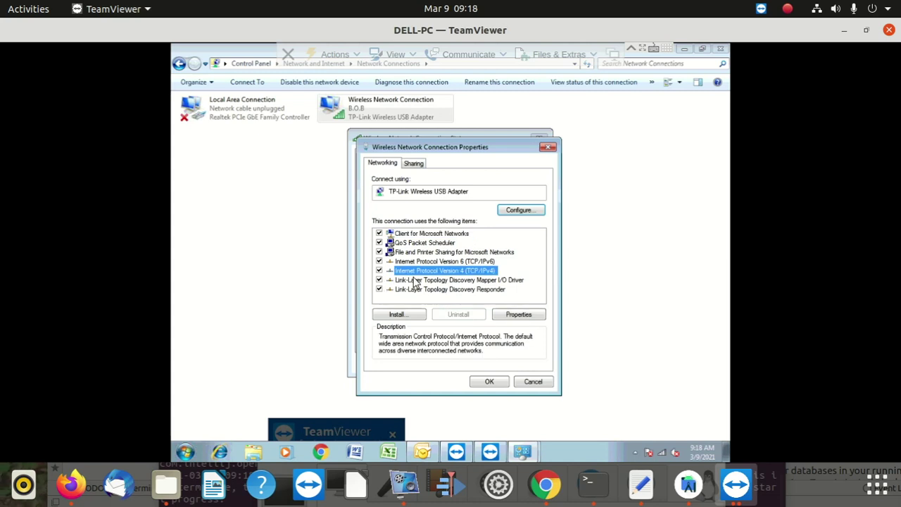
pyautogui.click(519, 318)
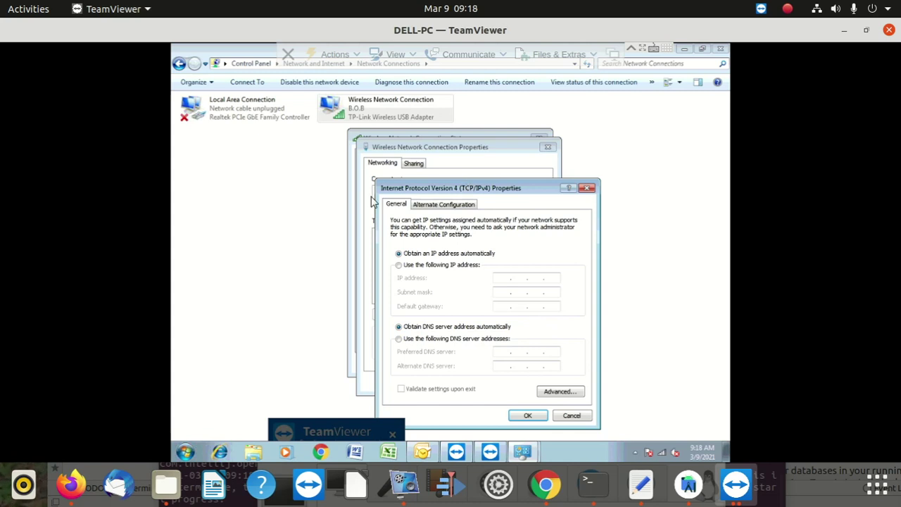
pyautogui.moveTo(465, 181); pyautogui.dragTo(261, 156)
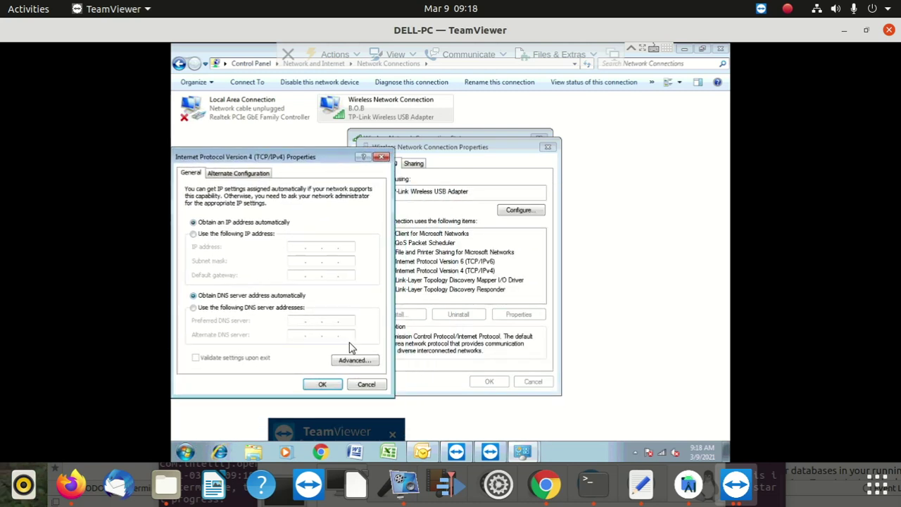
pyautogui.click(185, 451)
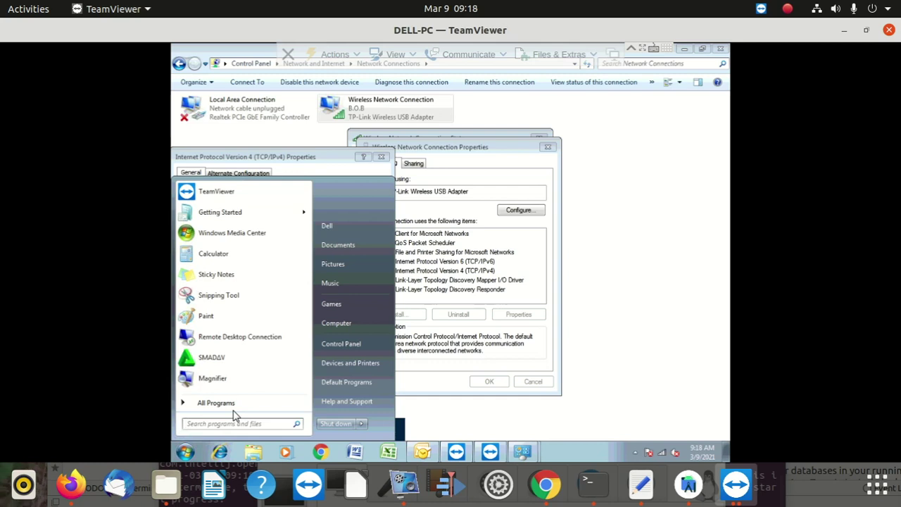
# - Launch cmd beside the IPv4 properties dialog and run ipconfig
pyautogui.write('c')
pyautogui.press('BackSpace')
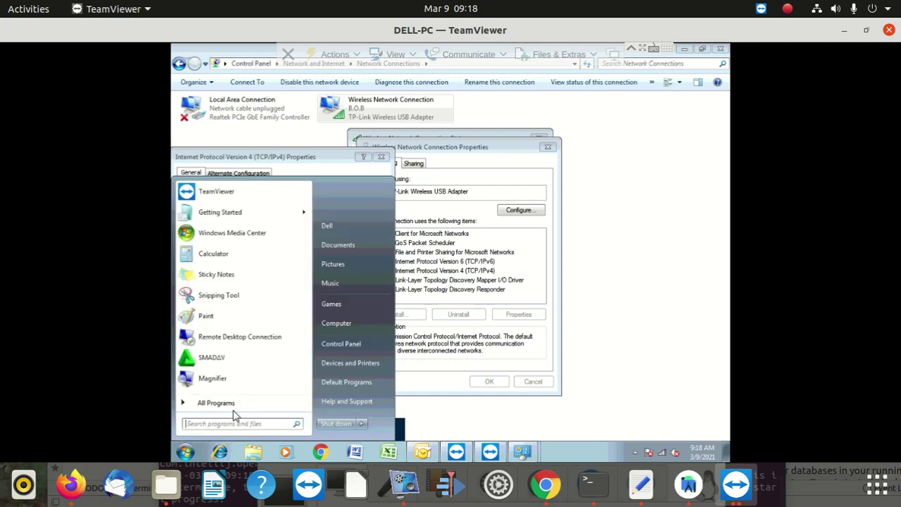
pyautogui.write('cmd')
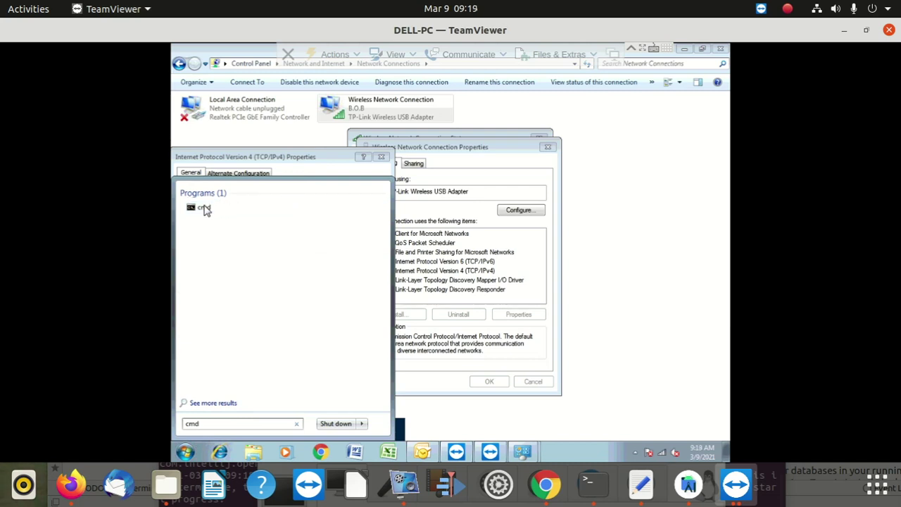
pyautogui.click(204, 207)
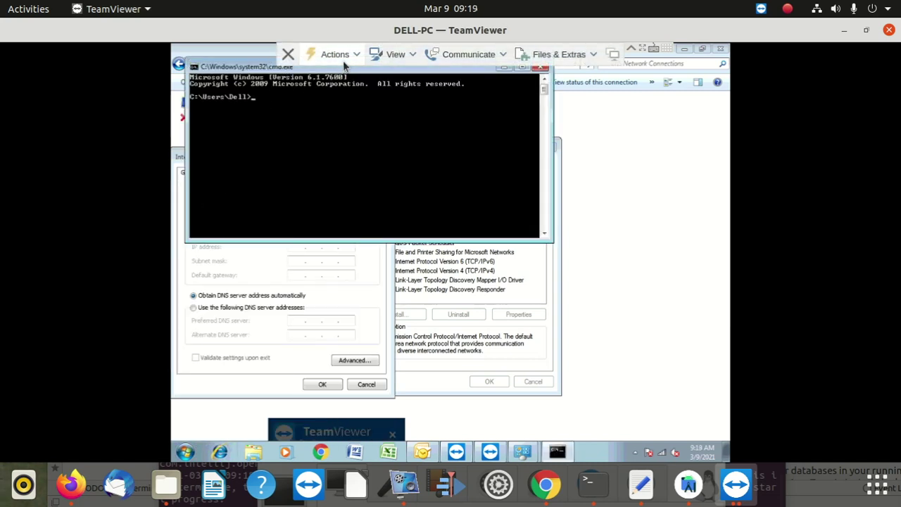
pyautogui.moveTo(326, 73)
pyautogui.mouseDown()
pyautogui.moveTo(303, 114)
pyautogui.moveTo(521, 153)
pyautogui.mouseUp()
pyautogui.write('ipc')
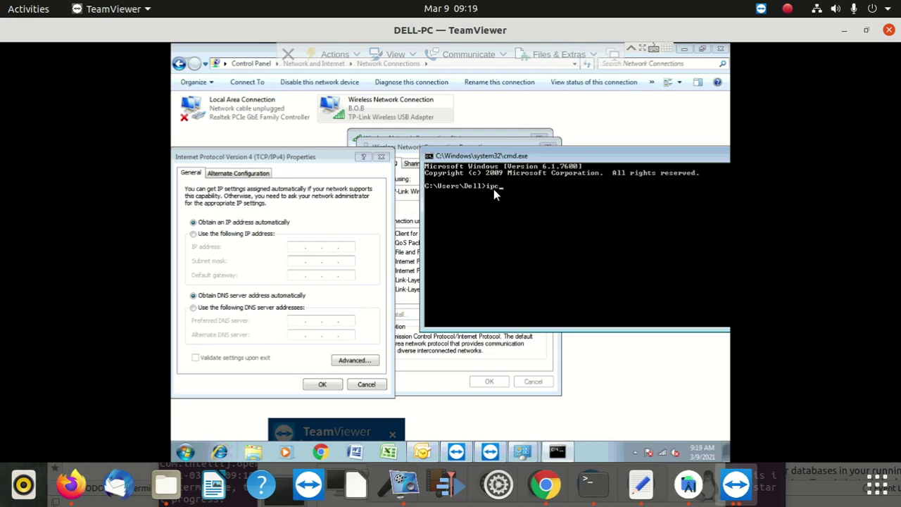
pyautogui.write('on')
pyautogui.write('g')
pyautogui.press('Return')
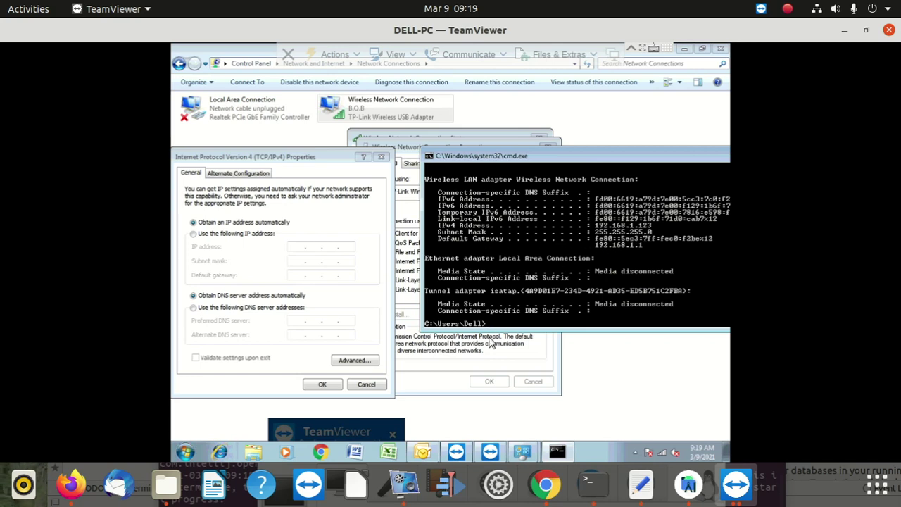
# - Launch Notepad on the remote PC and move it to the lower right
pyautogui.click(187, 453)
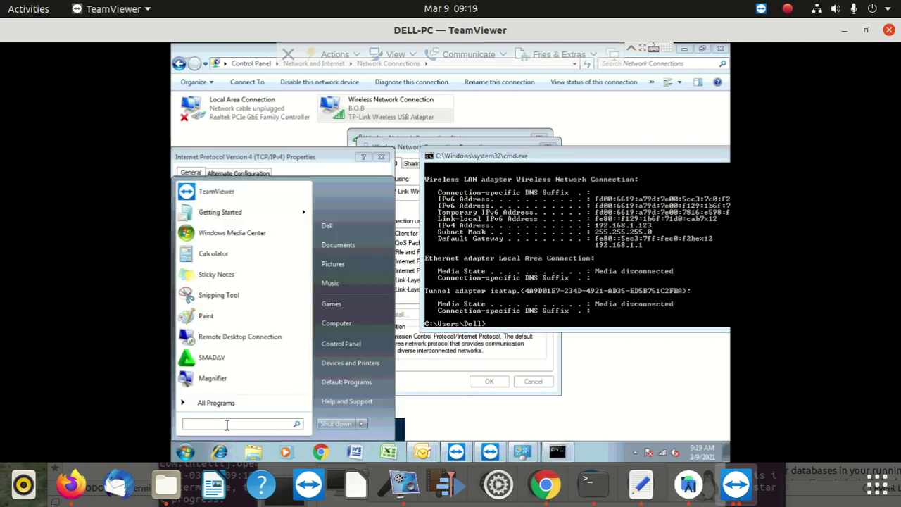
pyautogui.write('n')
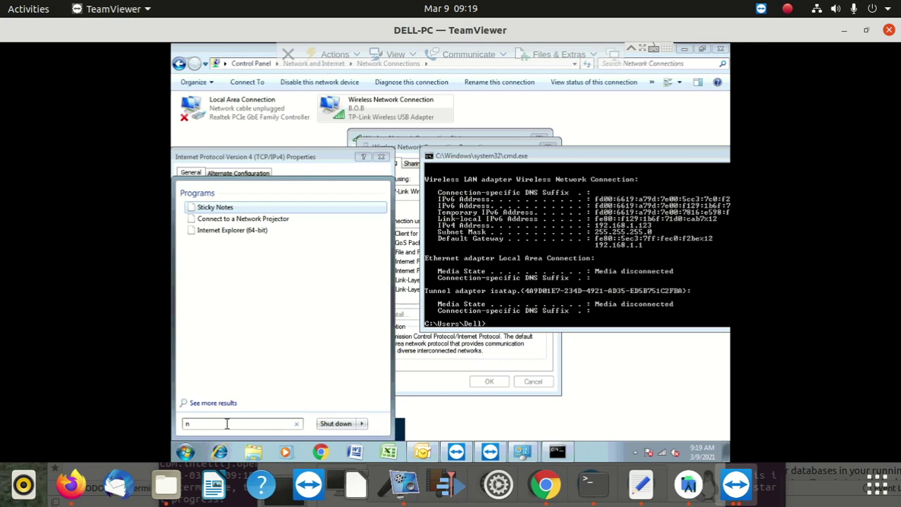
pyautogui.write('ote')
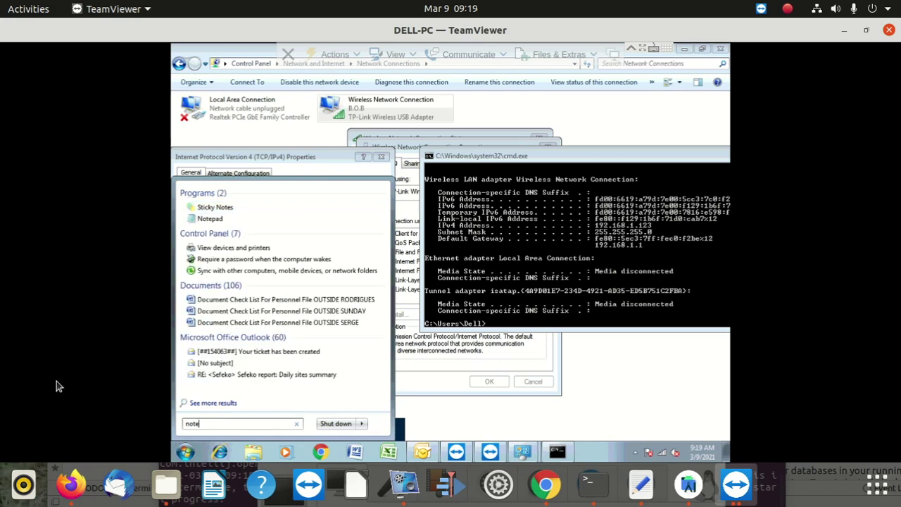
pyautogui.click(213, 223)
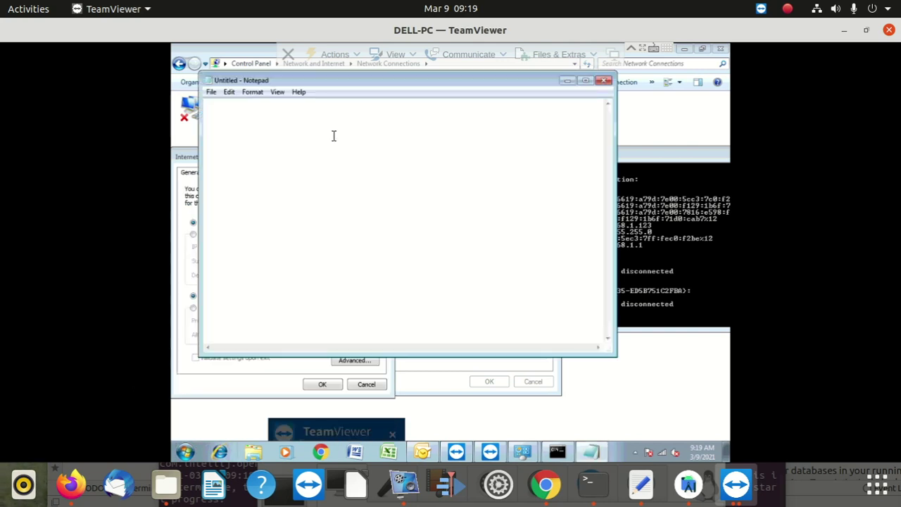
pyautogui.moveTo(368, 80); pyautogui.dragTo(376, 106)
pyautogui.moveTo(642, 291)
pyautogui.mouseDown()
pyautogui.moveTo(539, 282)
pyautogui.moveTo(567, 266)
pyautogui.mouseUp()
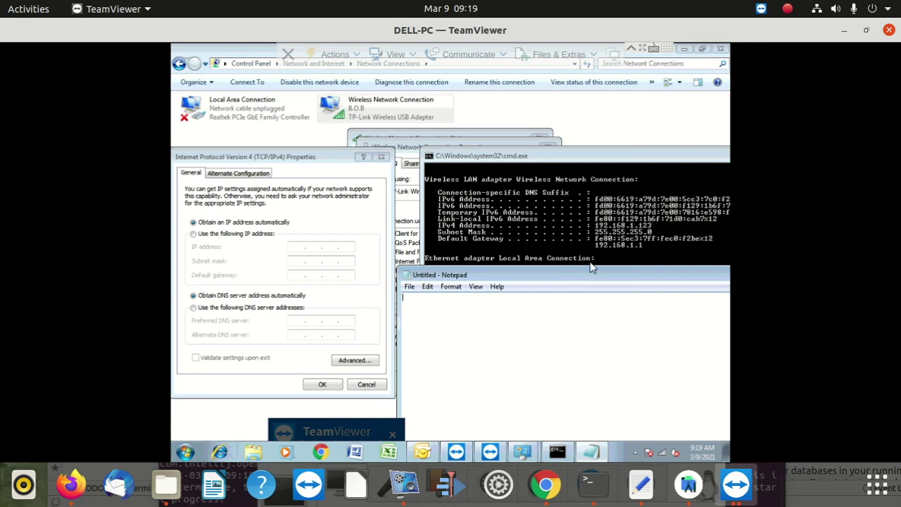
# - Note the IP 192.168.1.123 and subnet 255.255.255.0 from ipconfig in Notepad
pyautogui.click(647, 244)
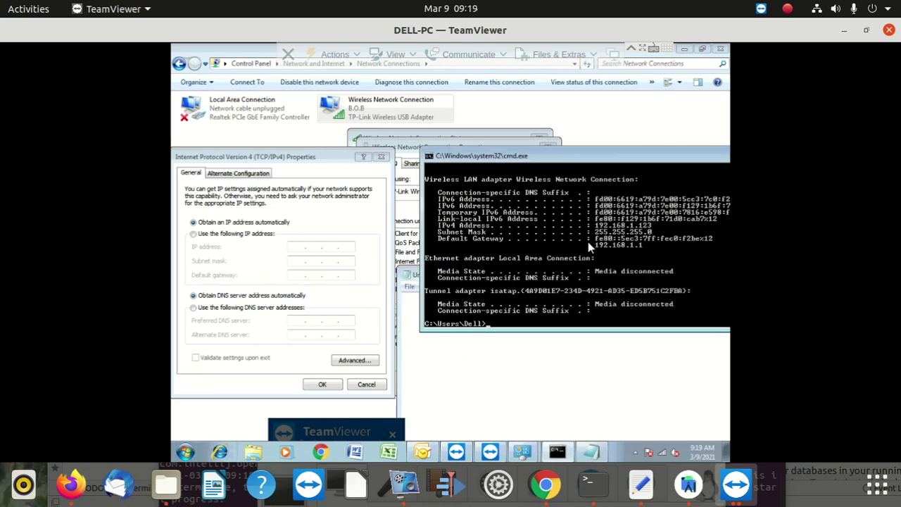
pyautogui.rightClick(606, 245)
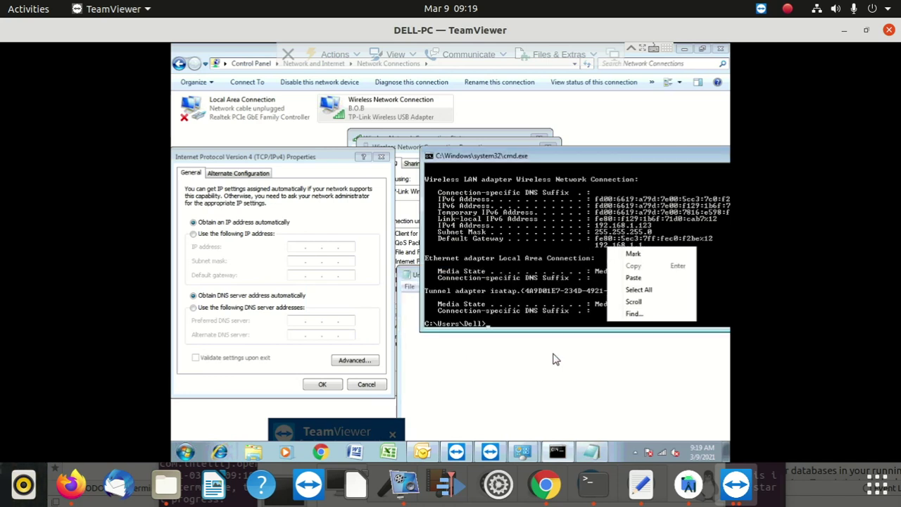
pyautogui.click(571, 366)
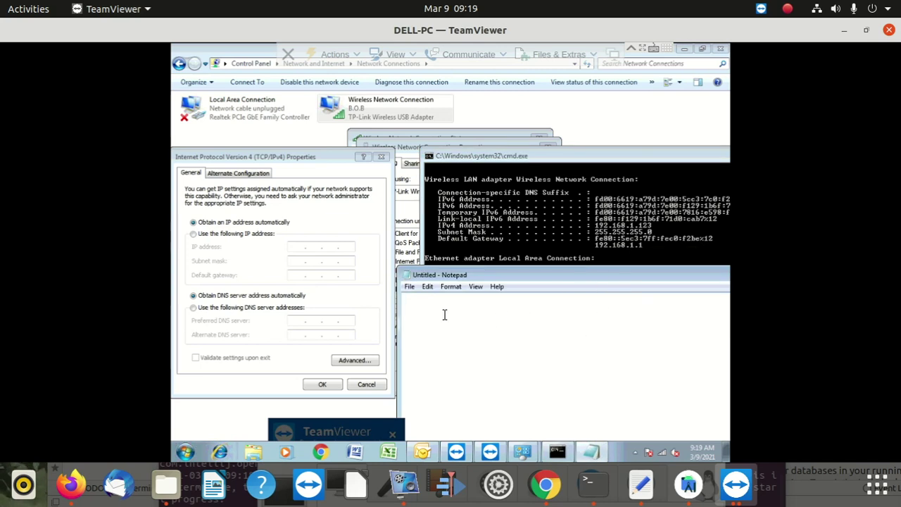
pyautogui.write('IP')
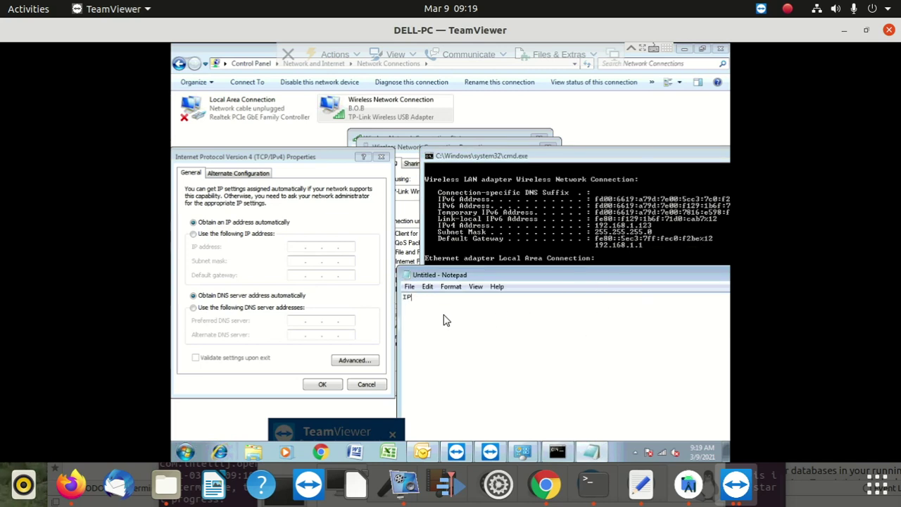
pyautogui.write('19')
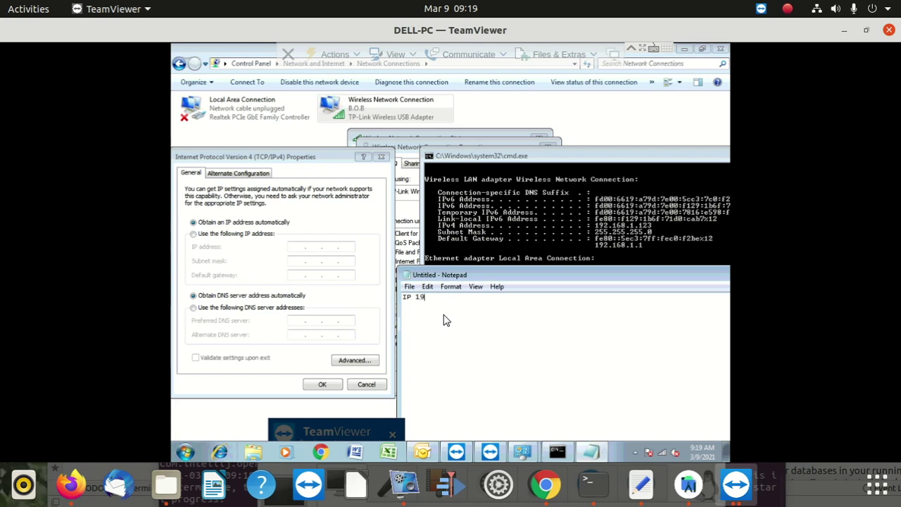
pyautogui.write('4')
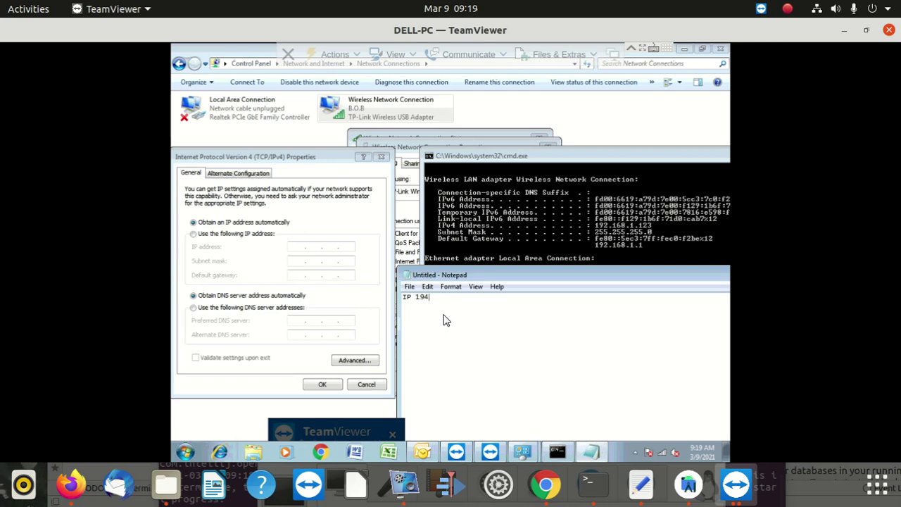
pyautogui.press('BackSpace')
pyautogui.write('2.')
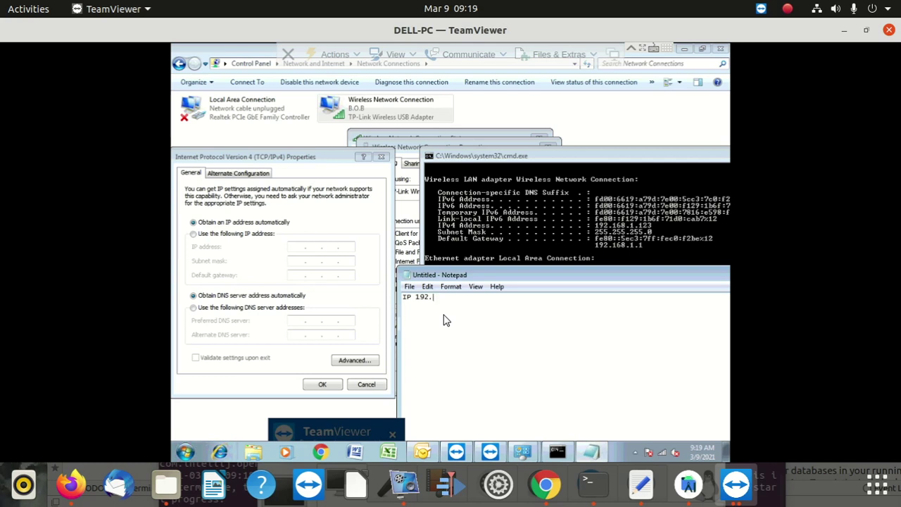
pyautogui.write('168.')
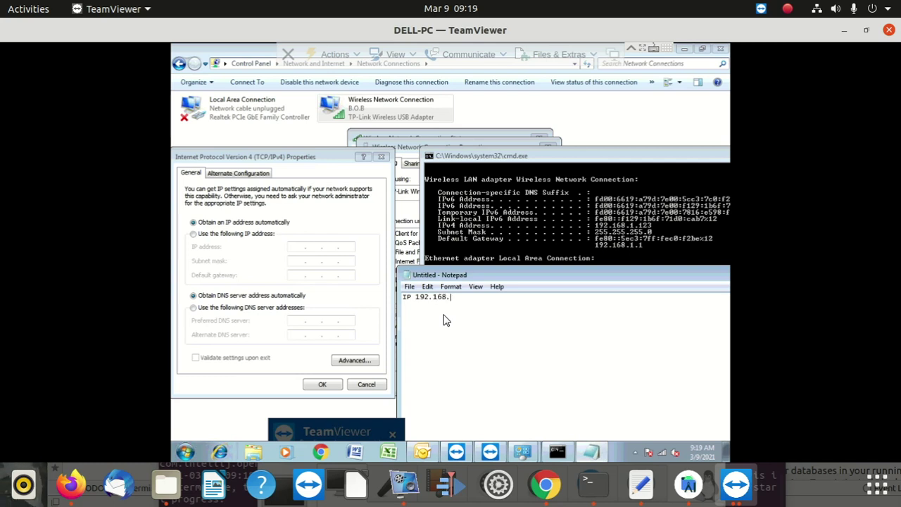
pyautogui.write('1.')
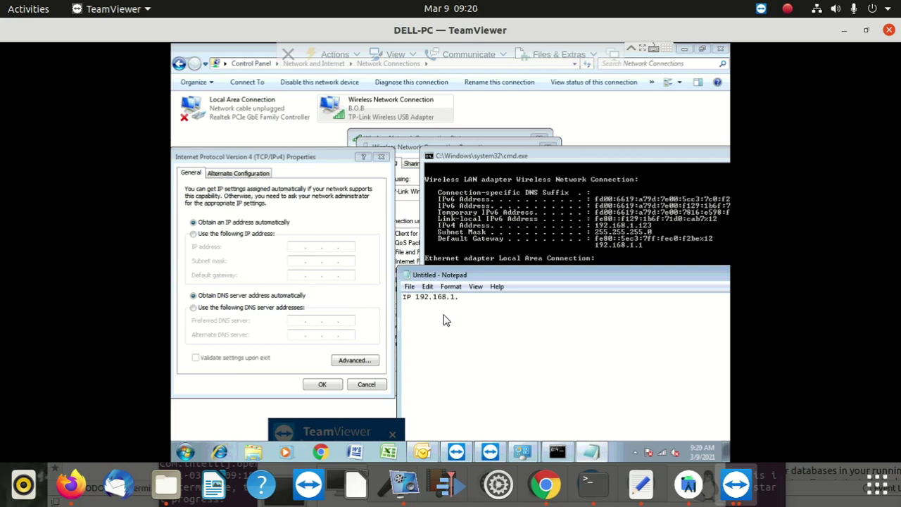
pyautogui.write('123')
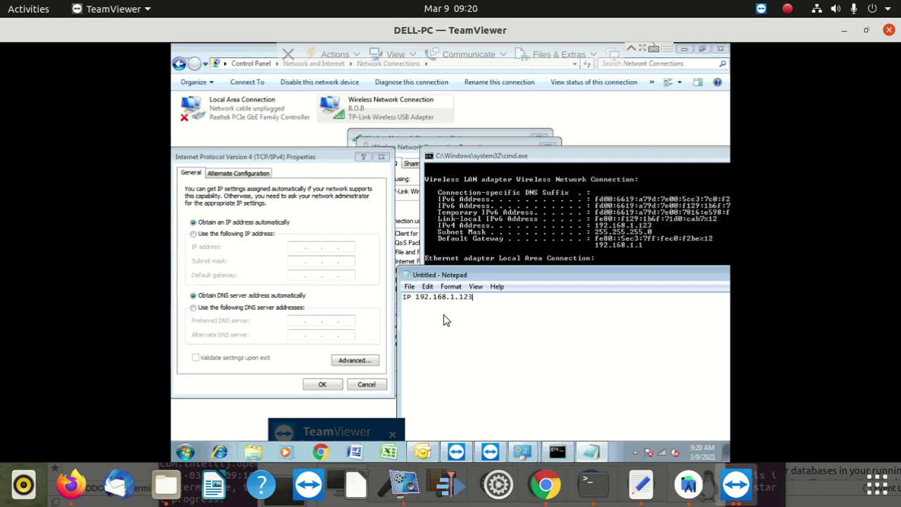
pyautogui.write('S')
pyautogui.write('UBNET')
pyautogui.write(' : ')
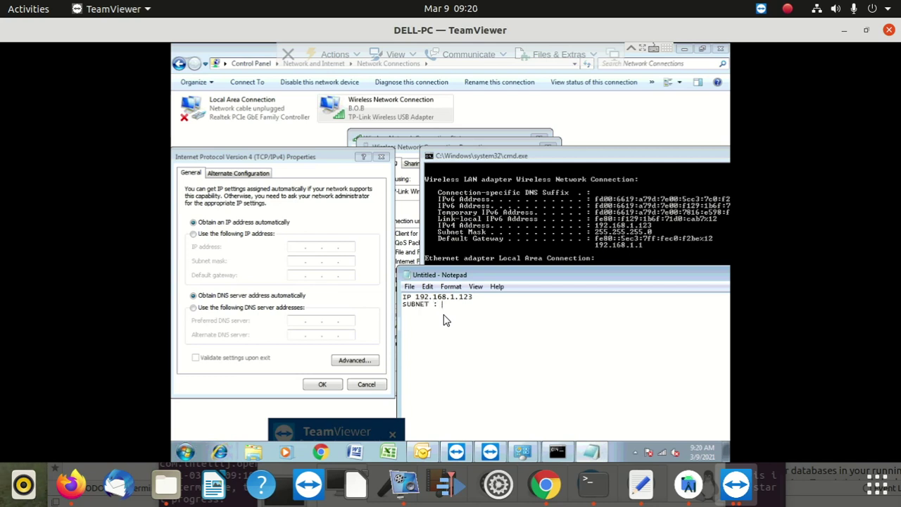
pyautogui.write('25')
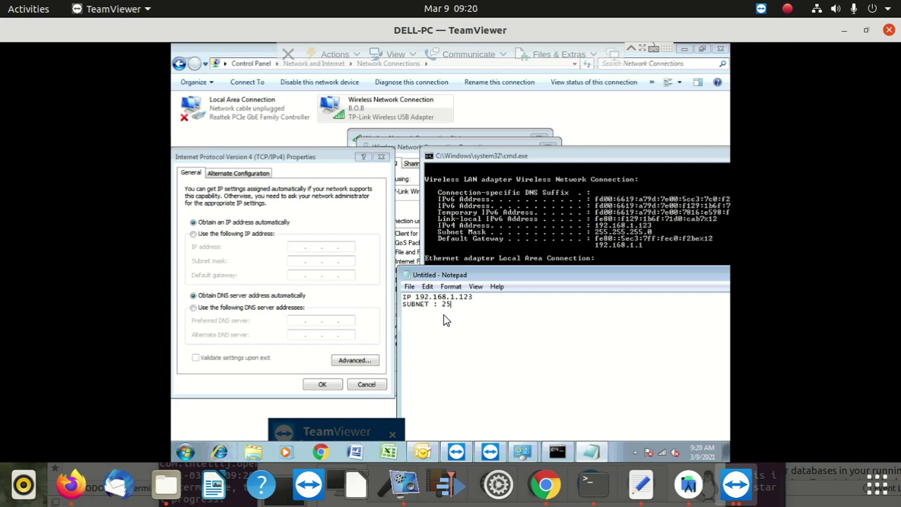
pyautogui.write('5.2')
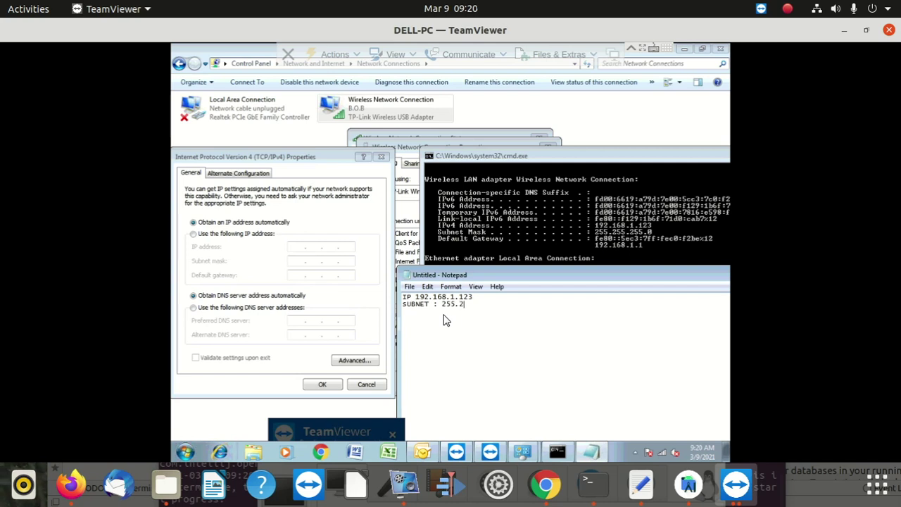
pyautogui.write('55')
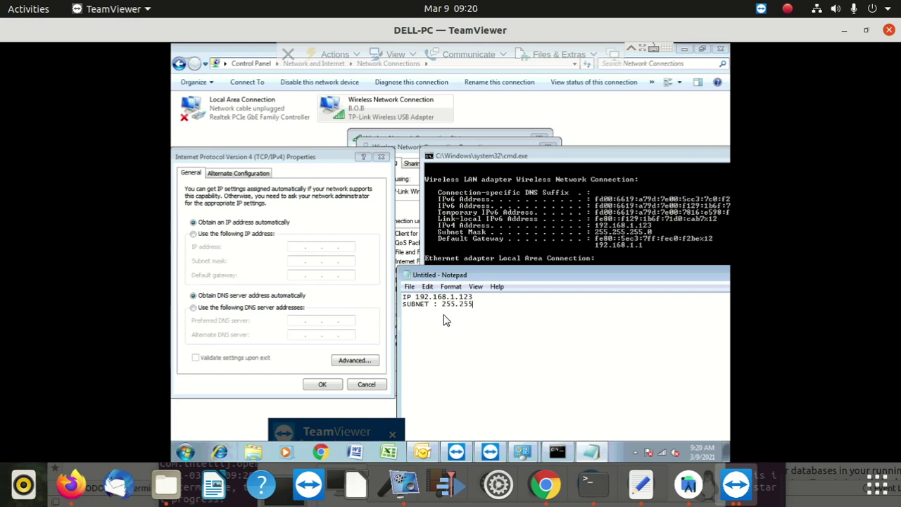
pyautogui.write('.')
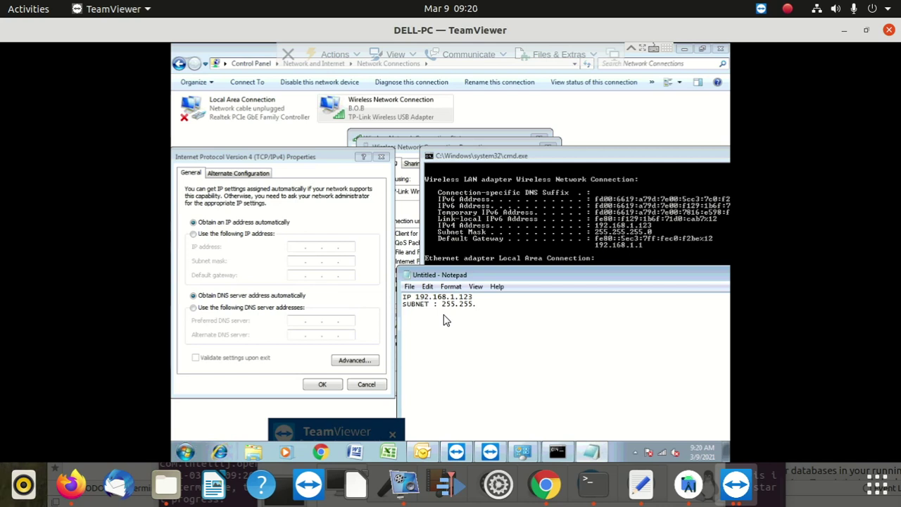
pyautogui.write('2')
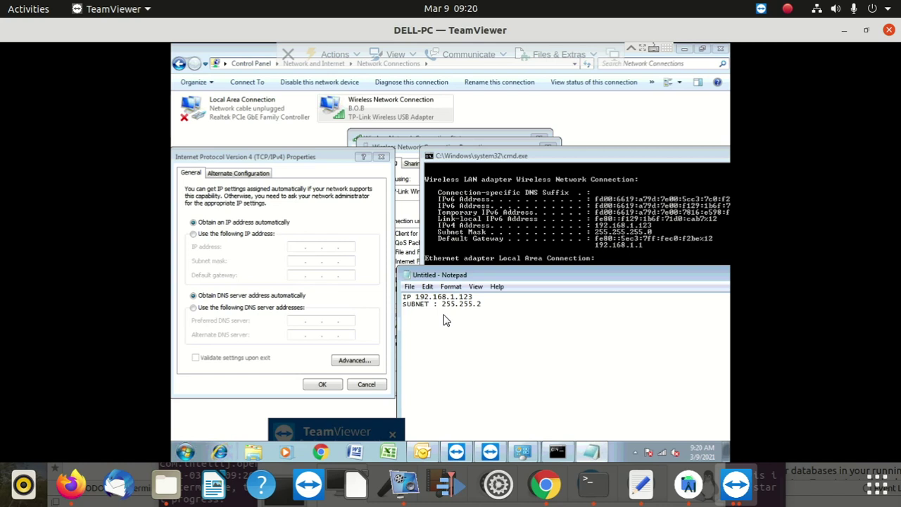
pyautogui.write('55.0')
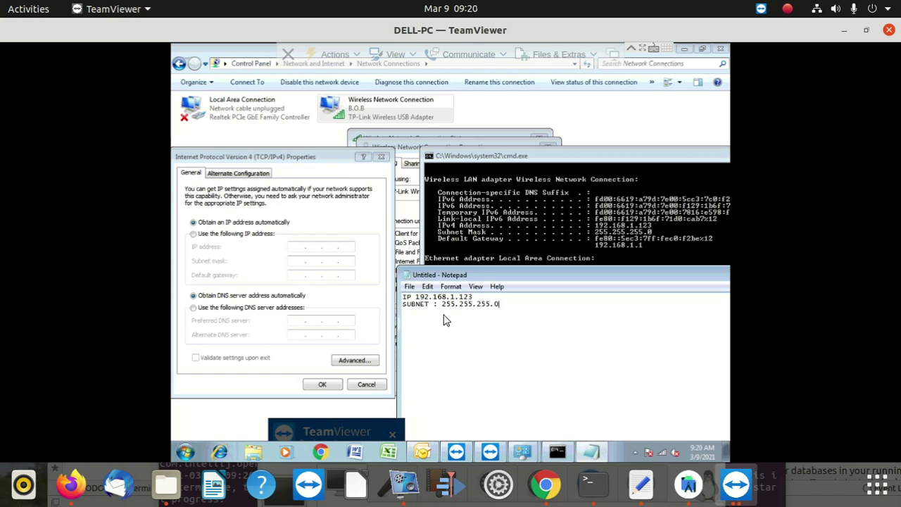
pyautogui.press('Return')
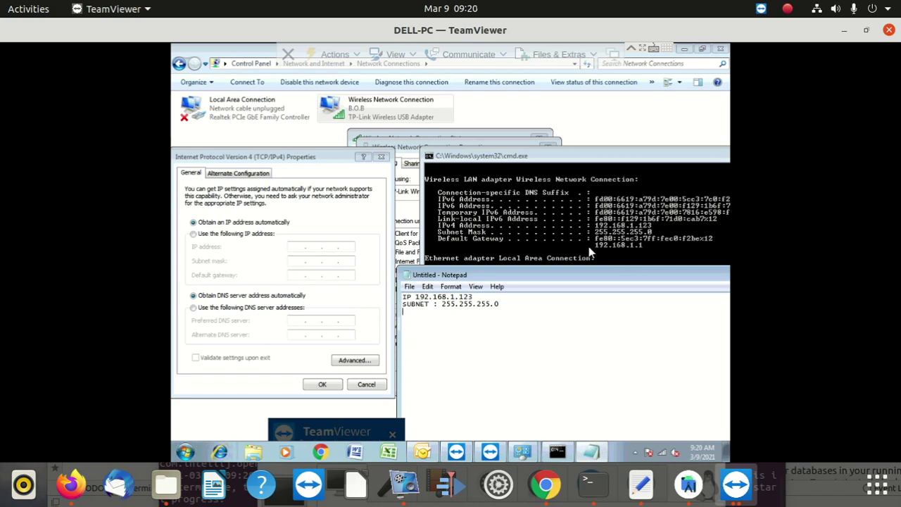
# - Add a third Notepad line with the default gateway 192.168.1.1 and its label
pyautogui.press('Return')
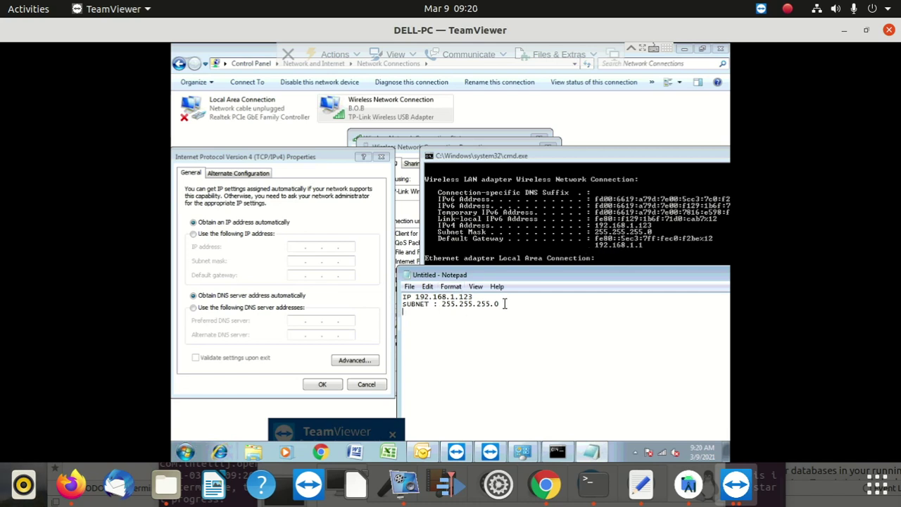
pyautogui.write('192.')
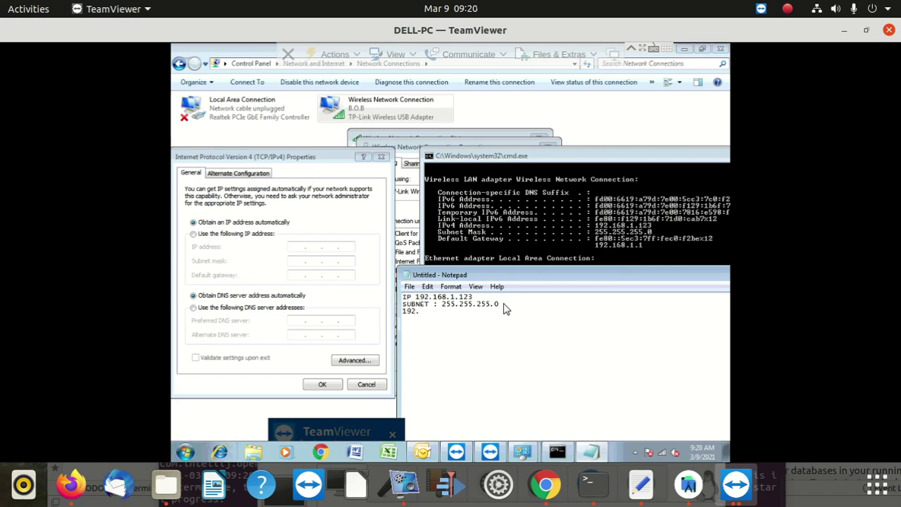
pyautogui.write('1')
pyautogui.write('6')
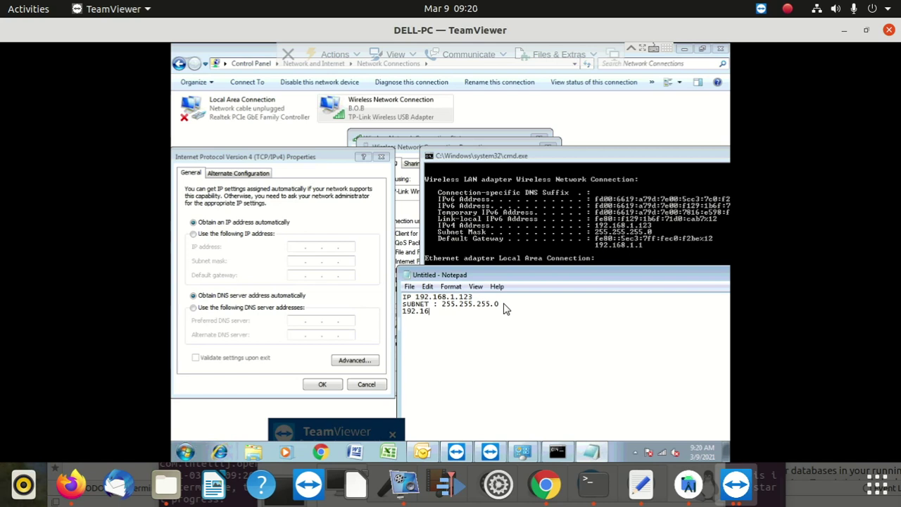
pyautogui.write('8')
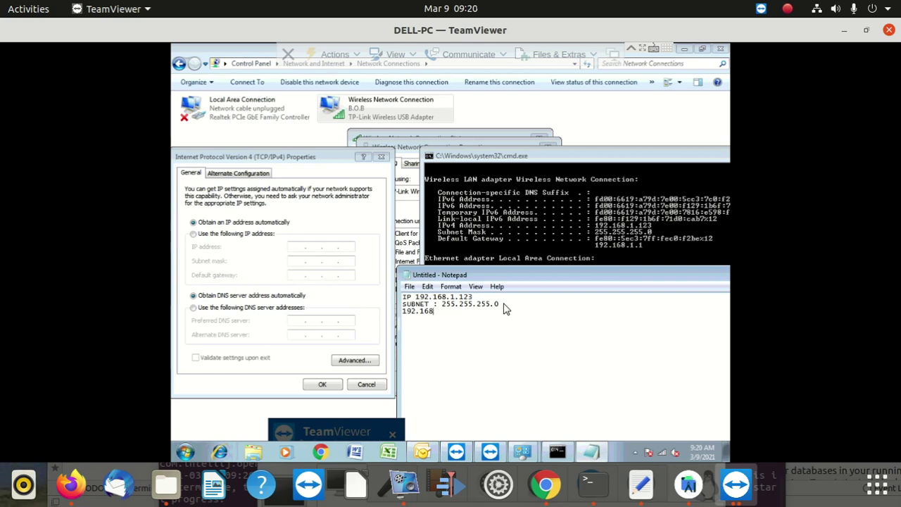
pyautogui.write('.1')
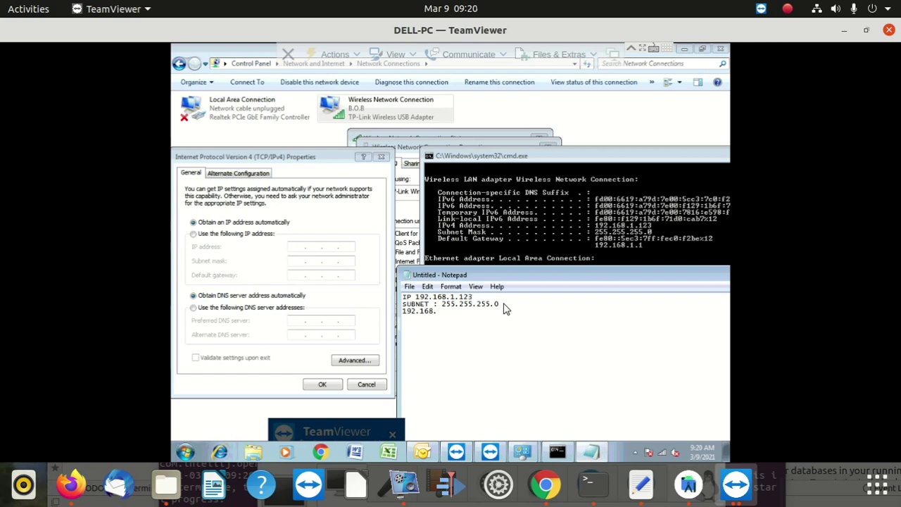
pyautogui.write('.1')
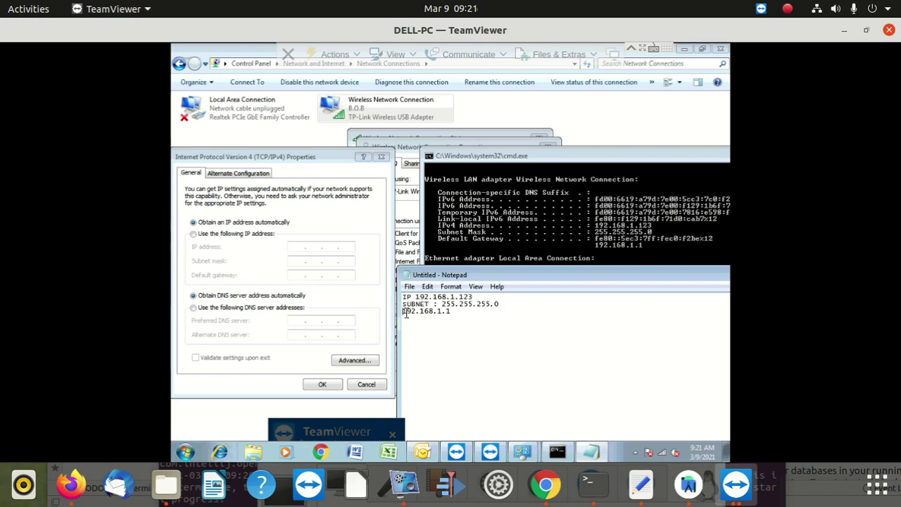
pyautogui.write('d')
pyautogui.write('EAULT ')
pyautogui.write('GATE')
pyautogui.write(' W')
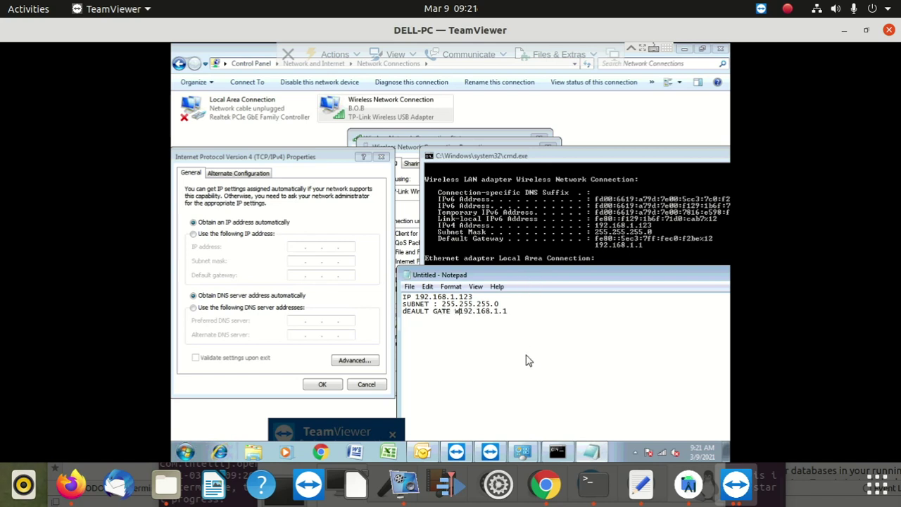
pyautogui.write('AY')
pyautogui.moveTo(523, 276)
pyautogui.mouseDown()
pyautogui.moveTo(543, 284)
pyautogui.moveTo(550, 345)
pyautogui.mouseUp()
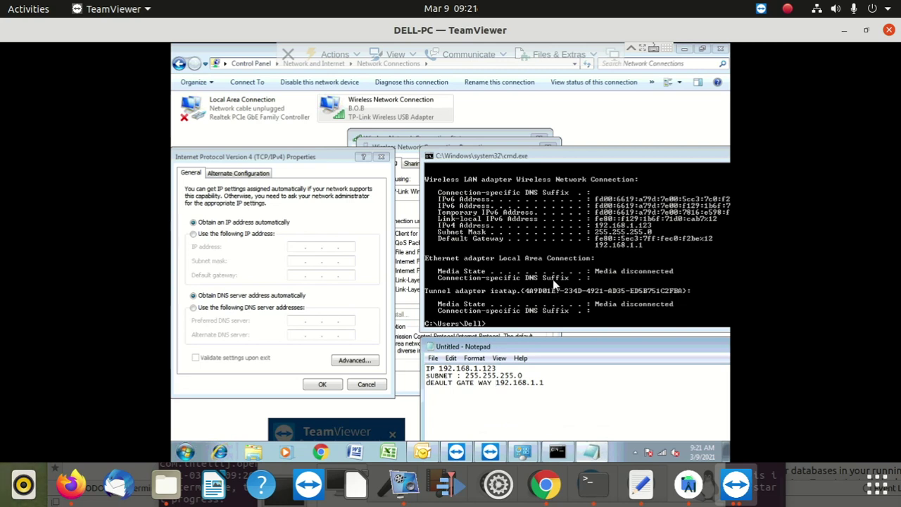
# - Move the command prompt aside and close it, leaving the IPv4 properties showing
pyautogui.click(533, 161)
pyautogui.moveTo(533, 162); pyautogui.dragTo(309, 177)
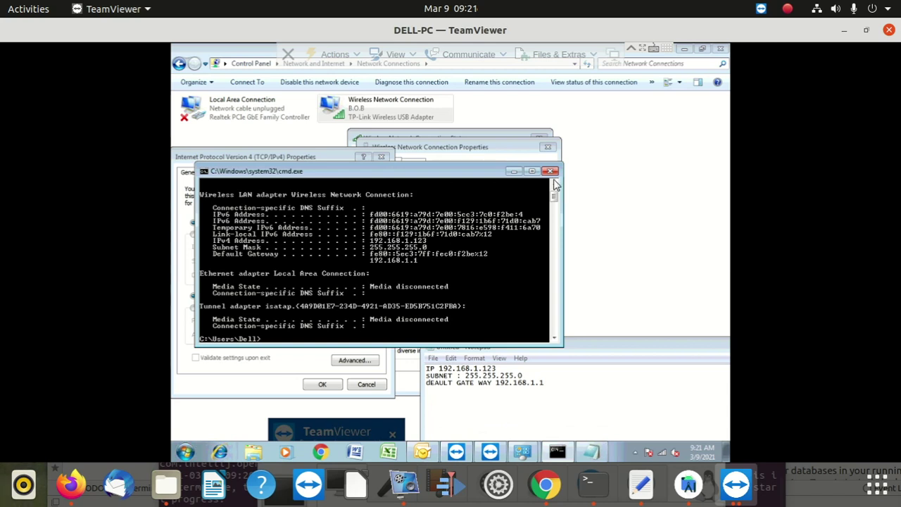
pyautogui.click(550, 172)
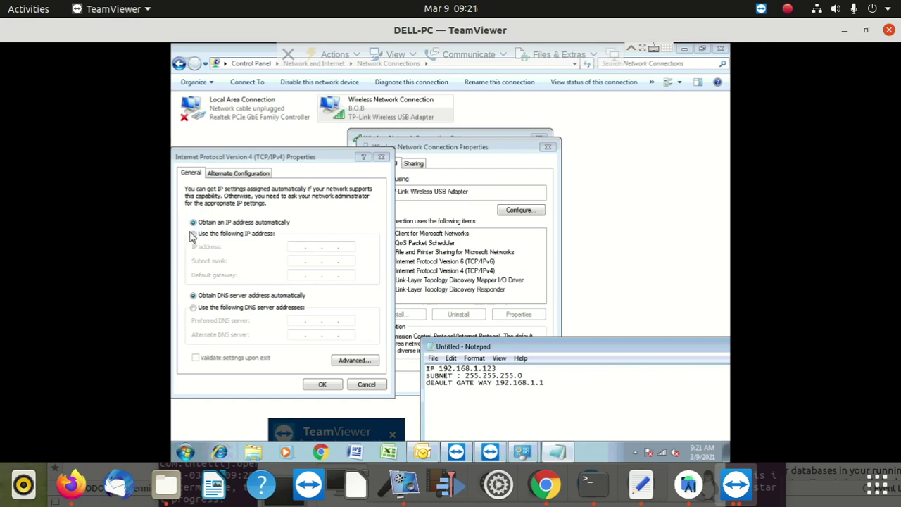
# - Switch the IPv4 properties to 'Use the following IP address' and focus the IP field
pyautogui.click(192, 235)
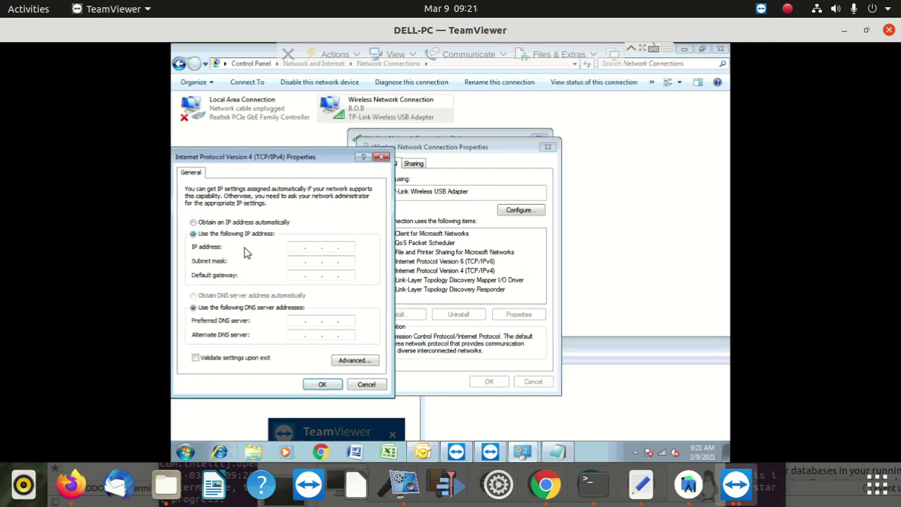
pyautogui.click(298, 248)
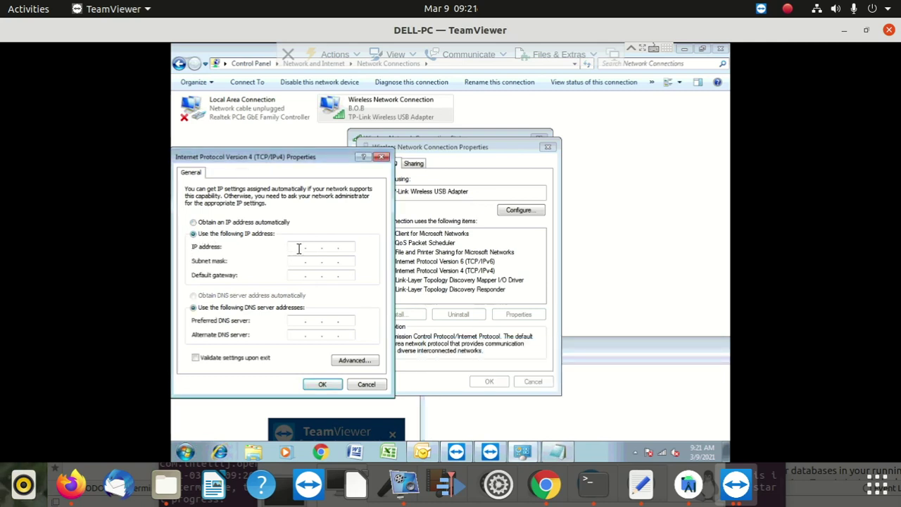
pyautogui.click(587, 337)
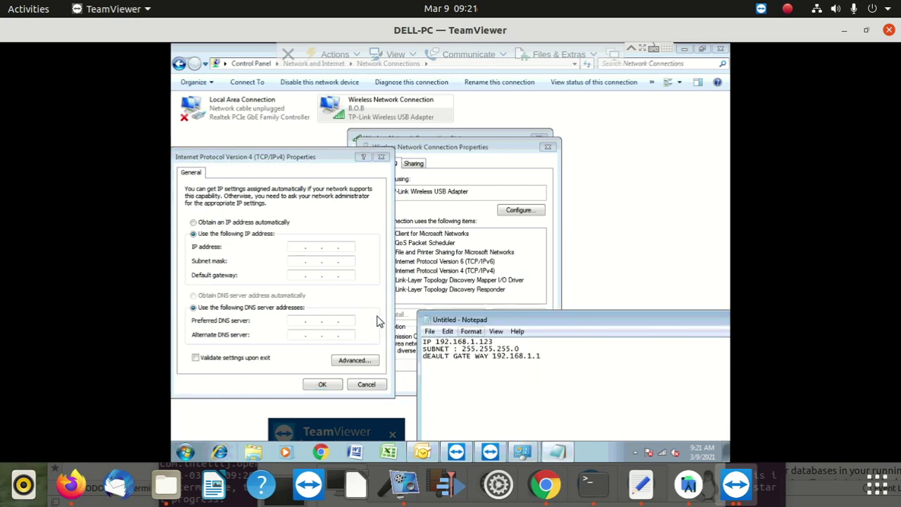
pyautogui.click(306, 244)
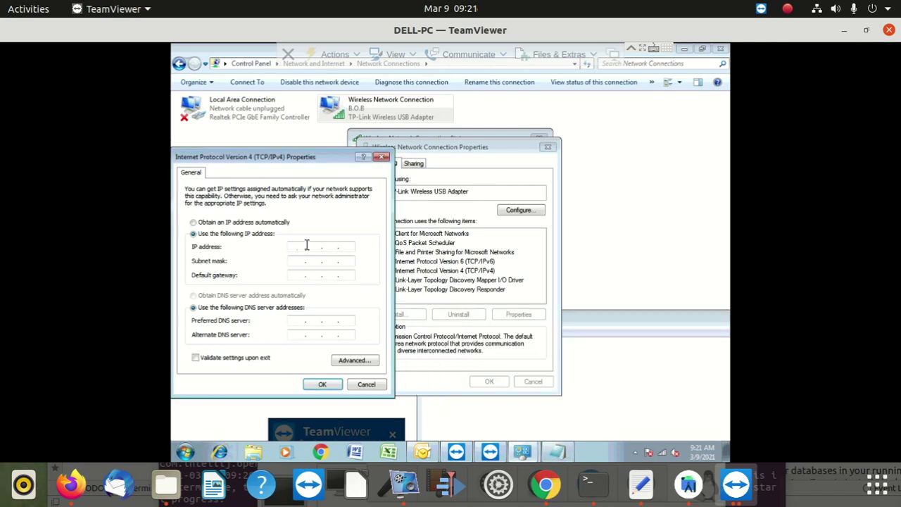
# - Enter the static IP address 192.168.1.89, checking the Notepad notes along the way
pyautogui.write('192.1')
pyautogui.write('68')
pyautogui.press('BackSpace')
pyautogui.write('6')
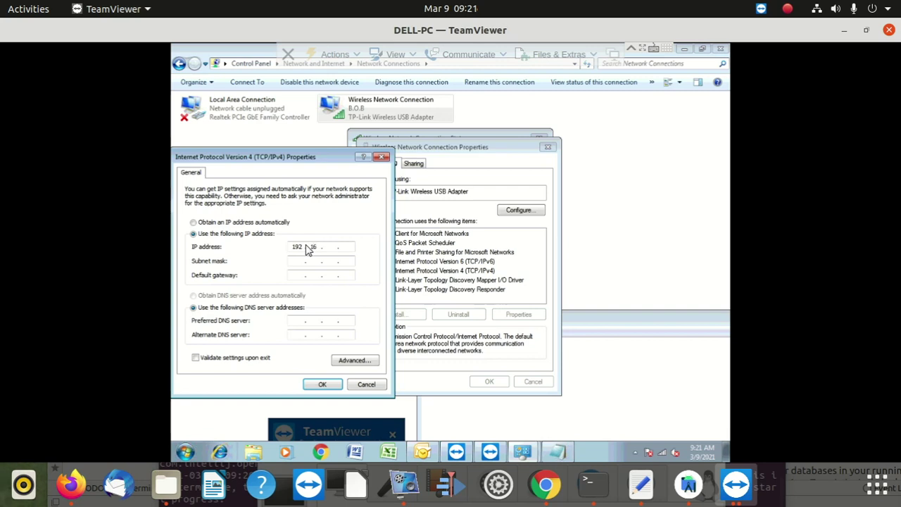
pyautogui.write('8')
pyautogui.click(582, 320)
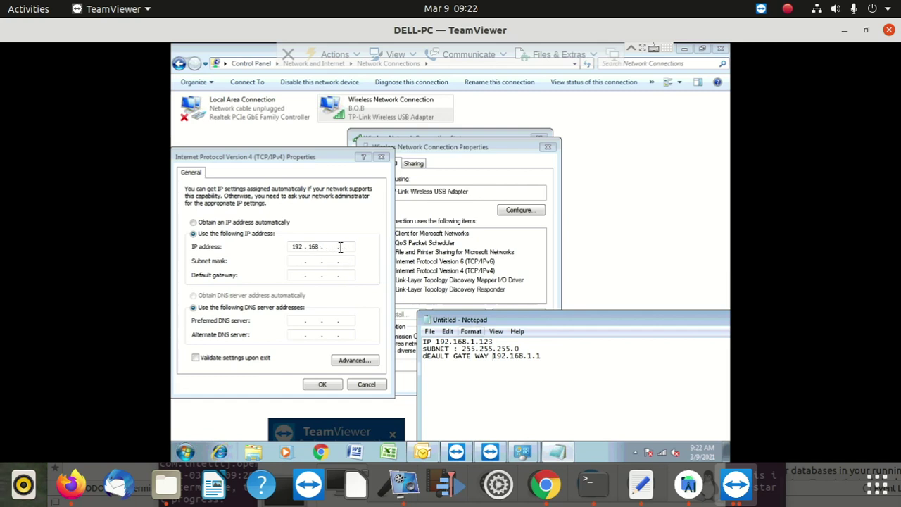
pyautogui.click(340, 246)
pyautogui.press('BackSpace')
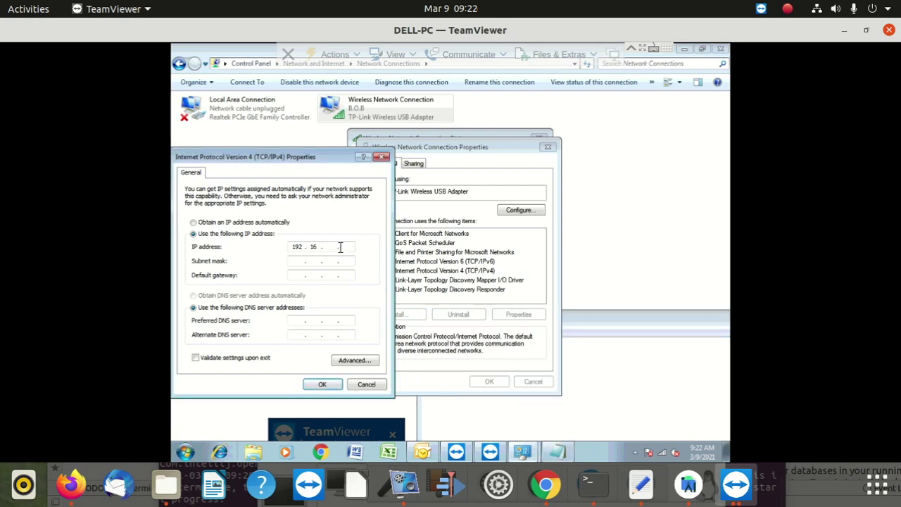
pyautogui.write('8')
pyautogui.write('8')
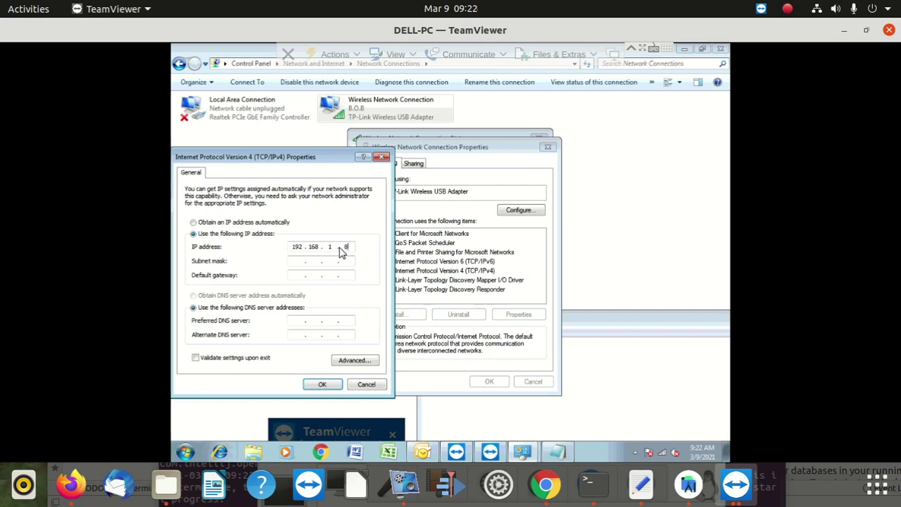
pyautogui.write('9')
# - Auto-fill subnet mask 255.255.255.0 and enter default gateway 192.168.1.1, checking the notes
pyautogui.click(304, 260)
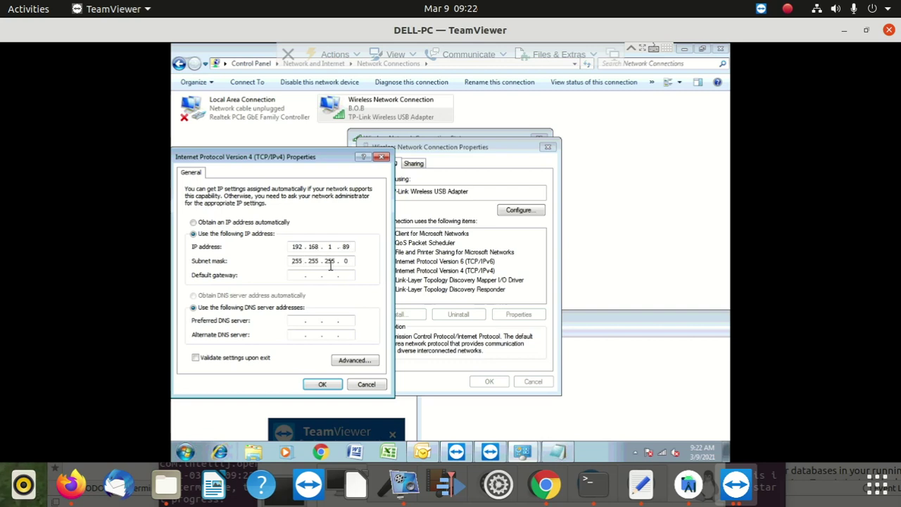
pyautogui.click(306, 275)
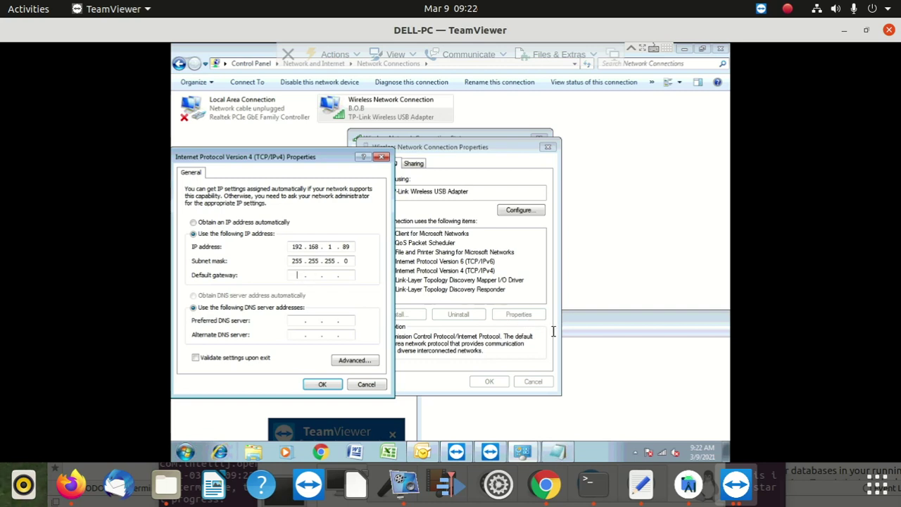
pyautogui.click(590, 349)
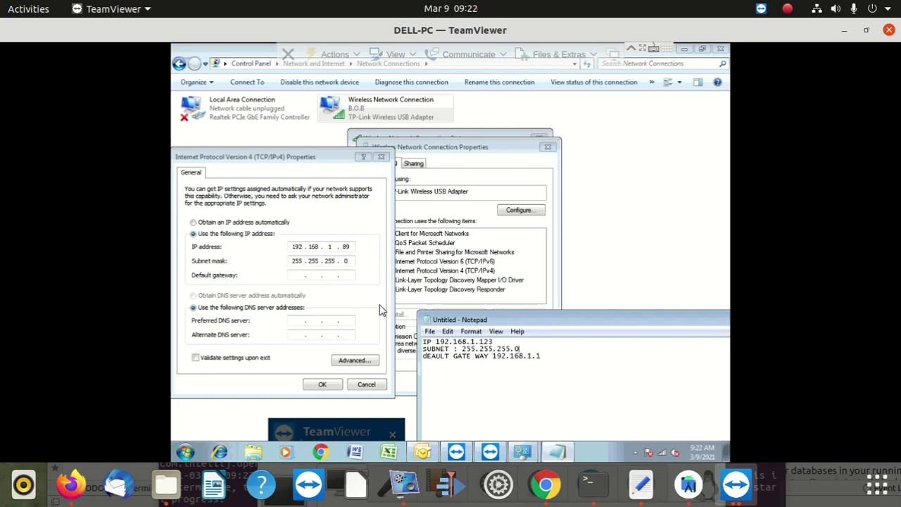
pyautogui.click(298, 276)
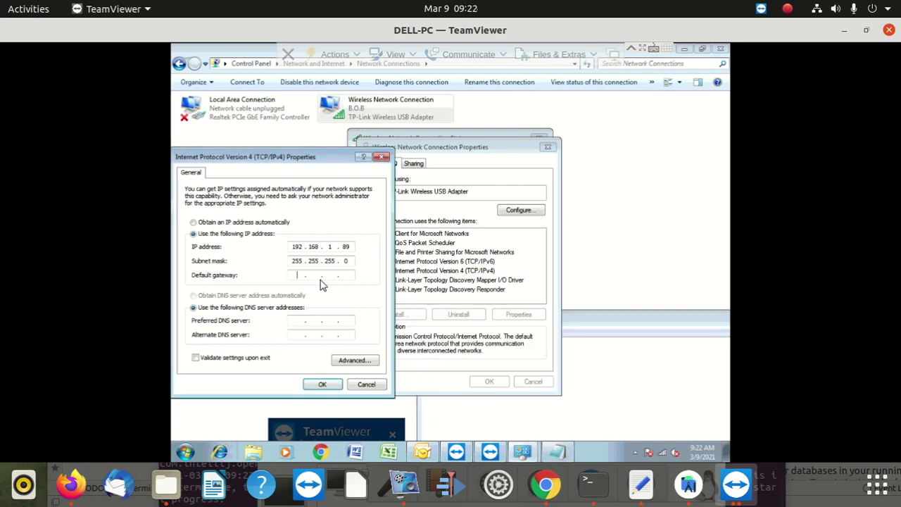
pyautogui.write('19')
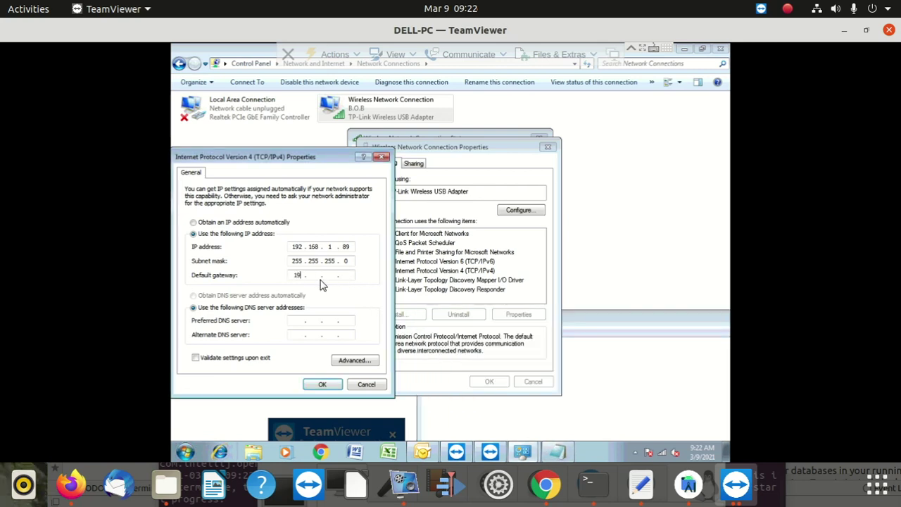
pyautogui.write('2 . 1')
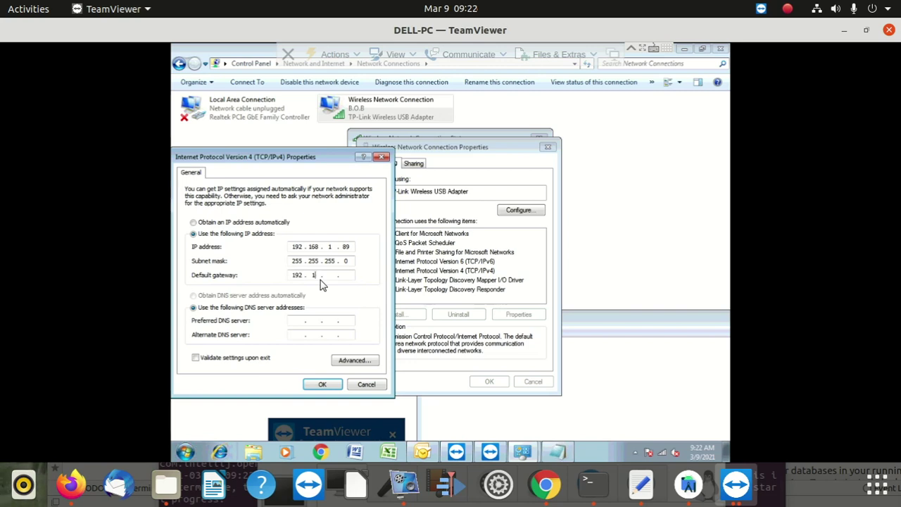
pyautogui.write('68 . ')
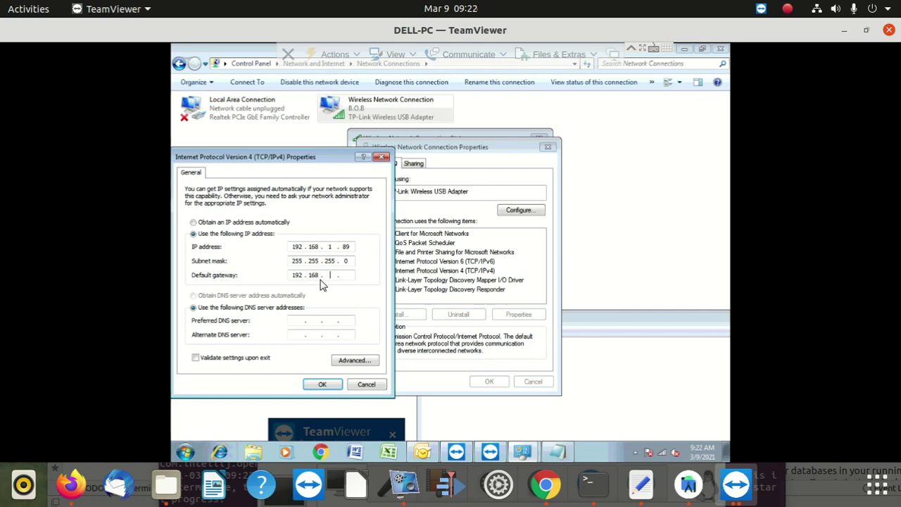
pyautogui.write('1')
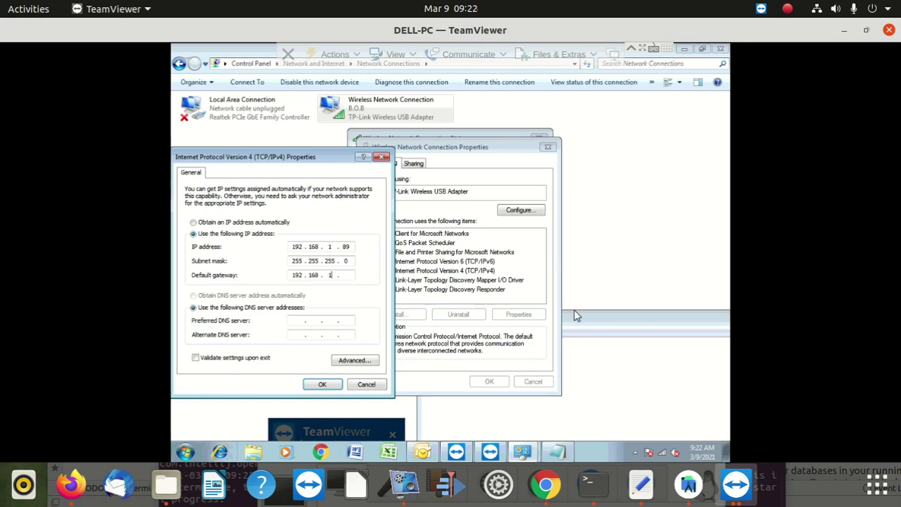
pyautogui.click(575, 315)
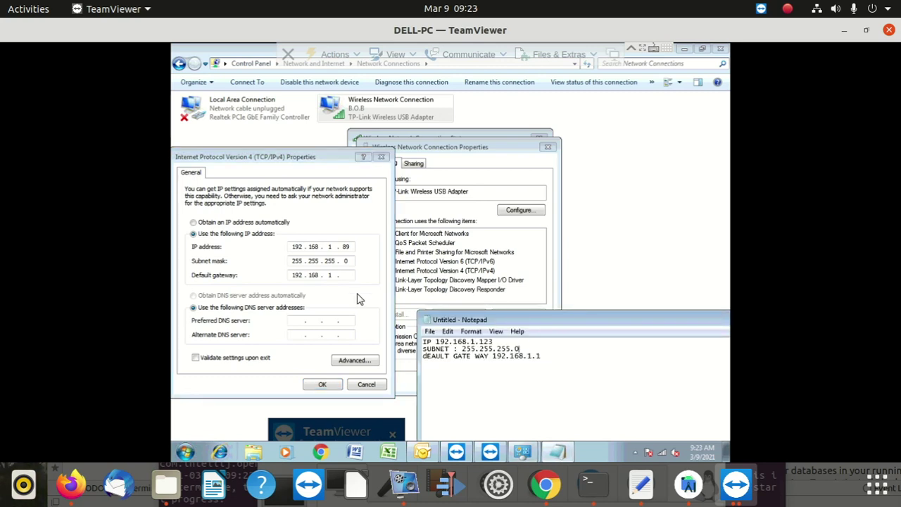
pyautogui.click(339, 275)
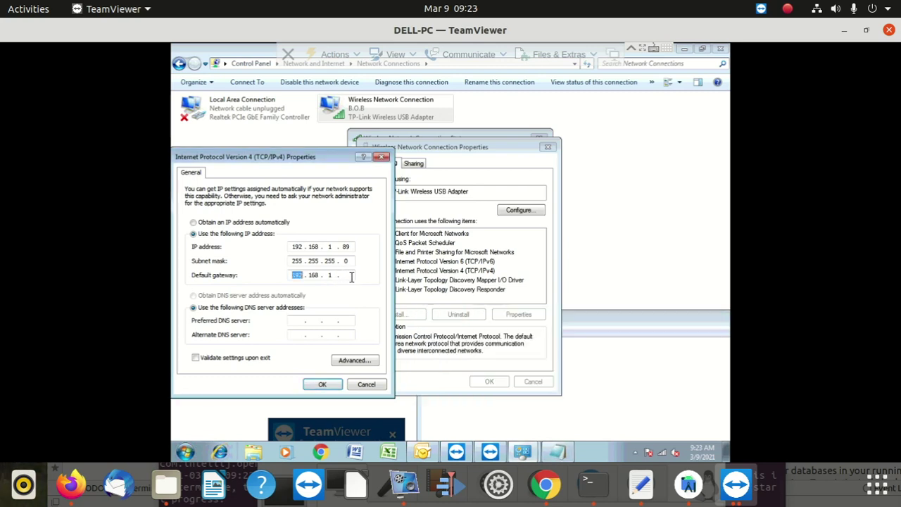
pyautogui.write('1')
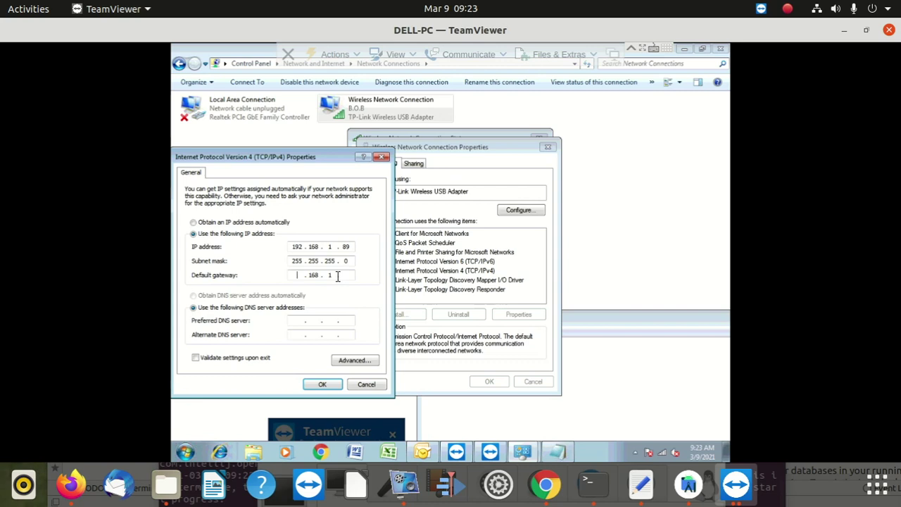
pyautogui.write('192 ')
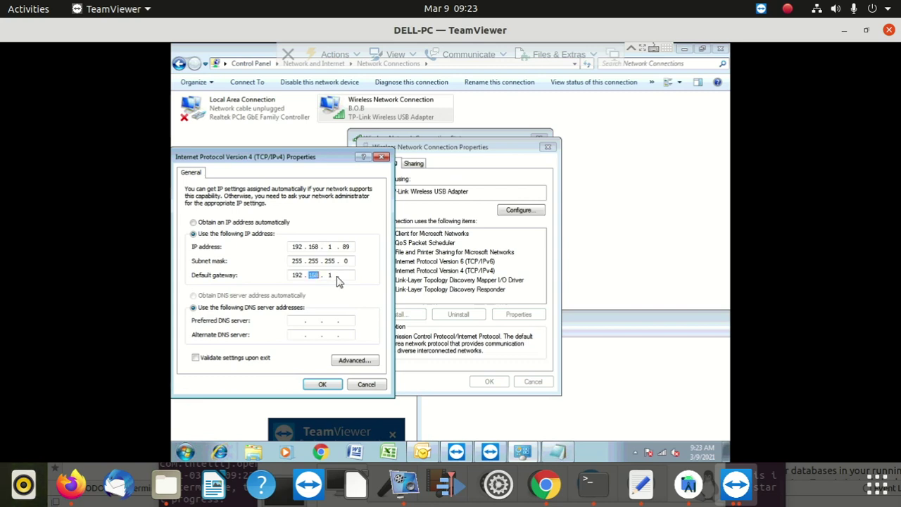
pyautogui.write('168')
pyautogui.write('1')
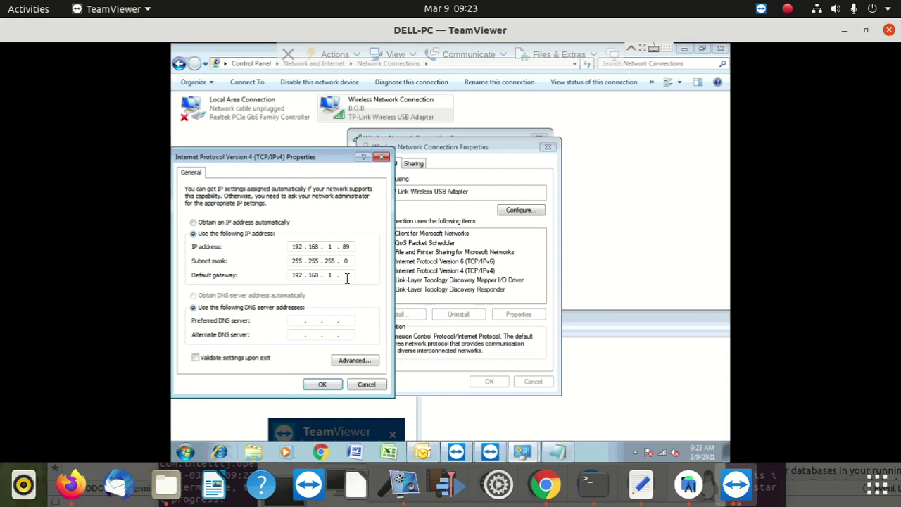
pyautogui.write('1')
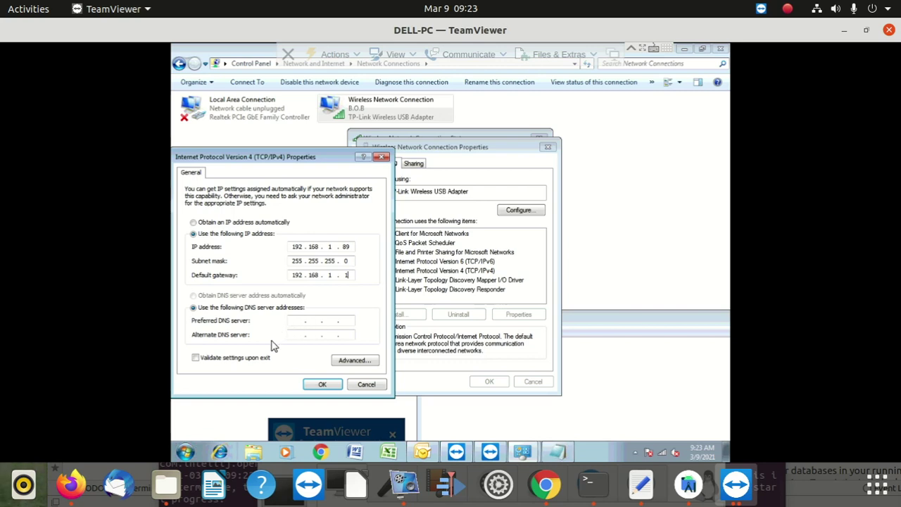
# - Enter preferred DNS server 192.168.1.1 and tick 'Validate settings upon exit'
pyautogui.click(306, 322)
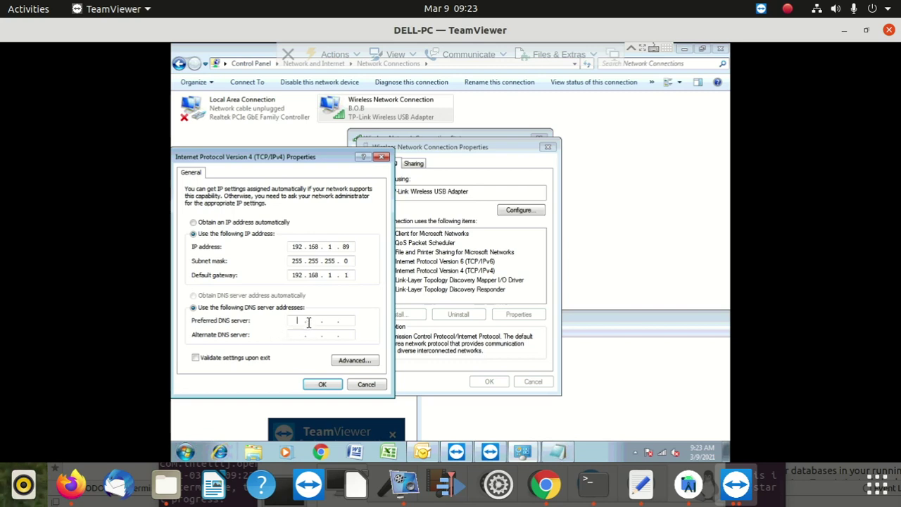
pyautogui.write('1')
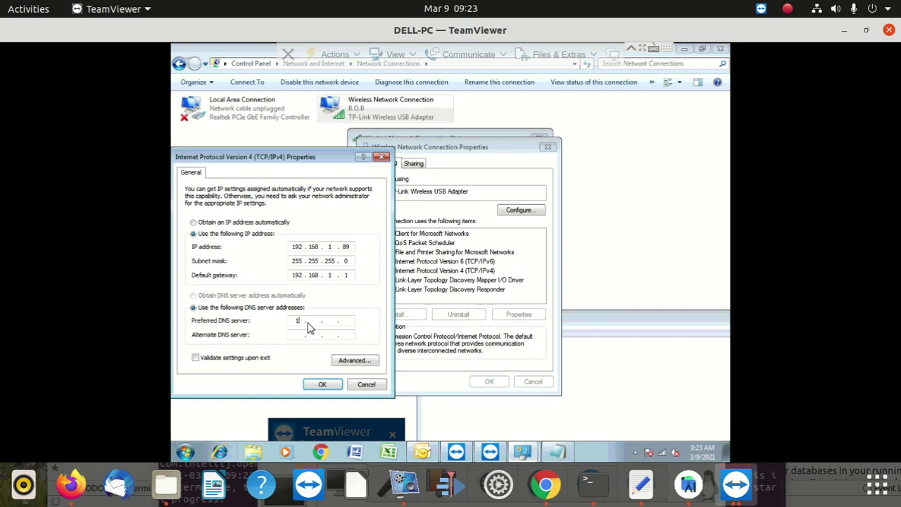
pyautogui.write('92 . ')
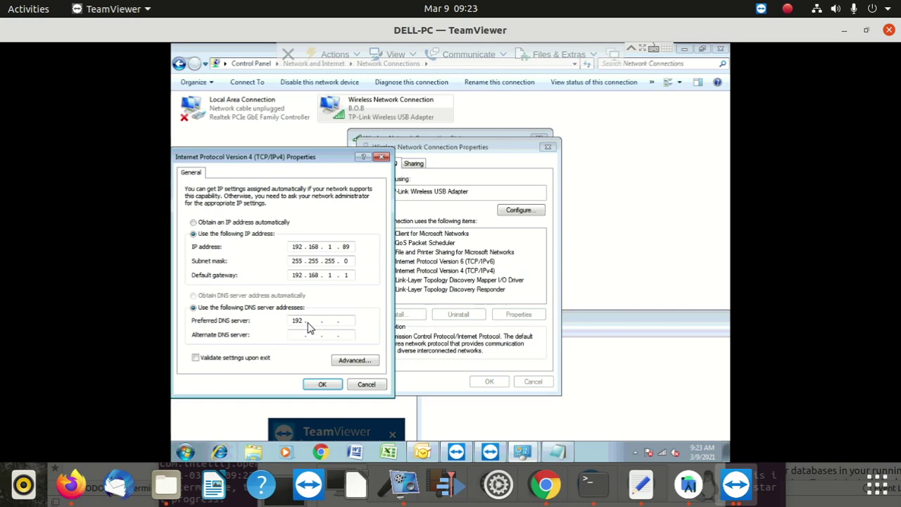
pyautogui.write('168')
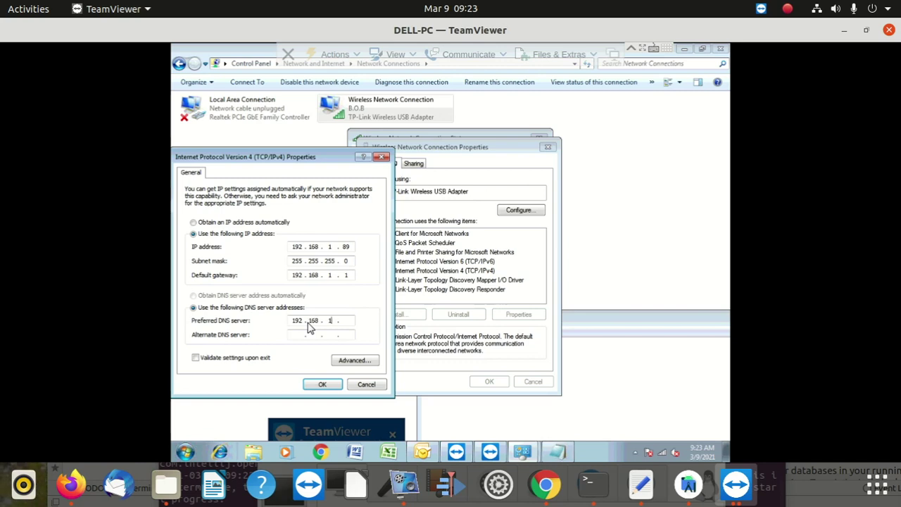
pyautogui.write('1')
pyautogui.click(266, 358)
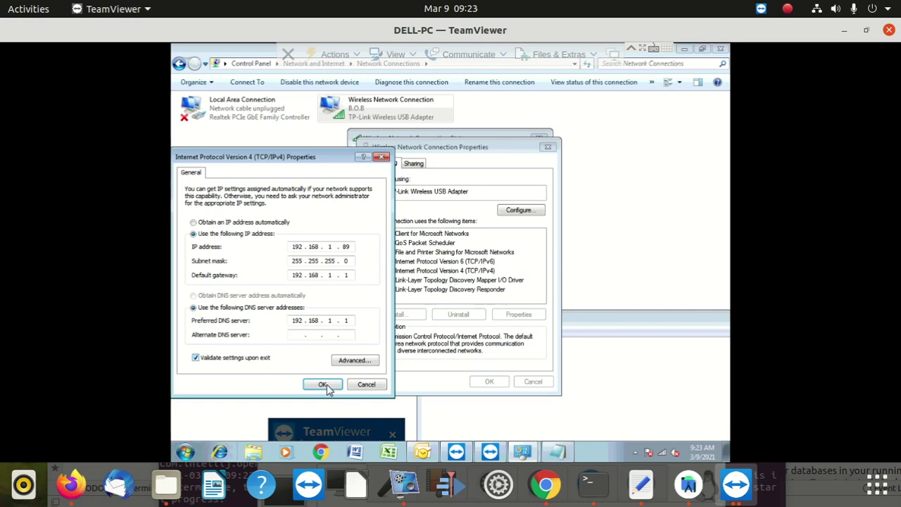
# - Apply the static IPv4 settings and close the properties, troubleshooter and status windows
pyautogui.click(326, 387)
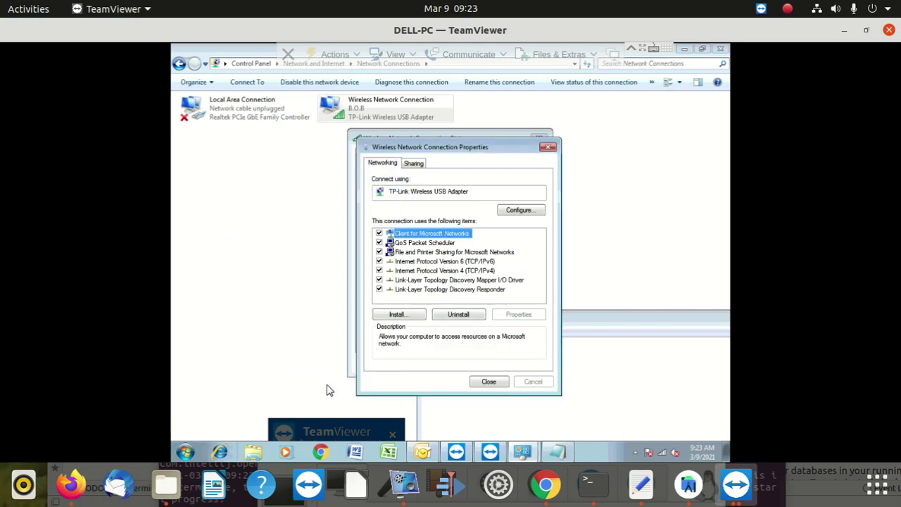
pyautogui.click(493, 382)
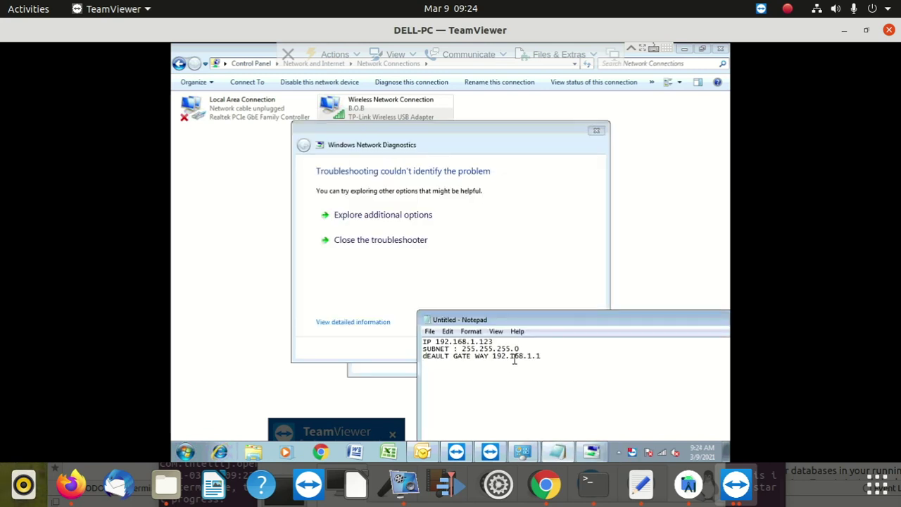
pyautogui.click(596, 131)
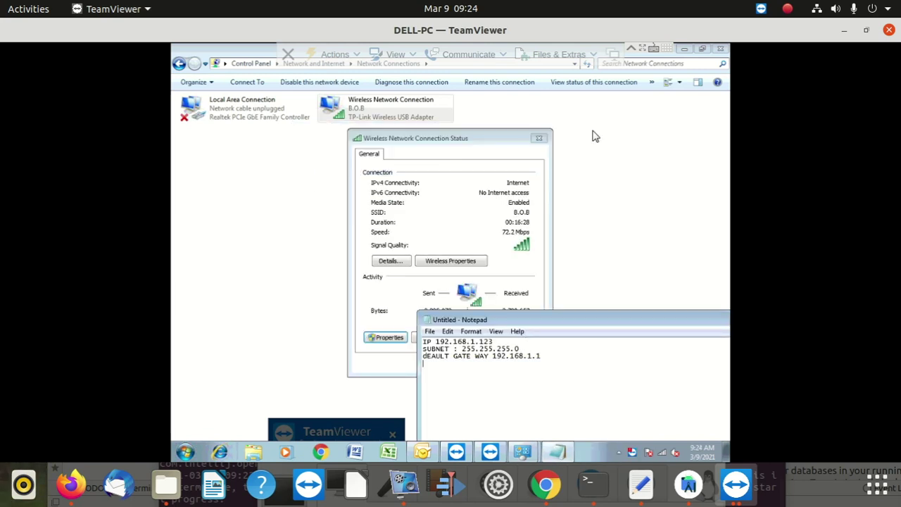
pyautogui.click(539, 138)
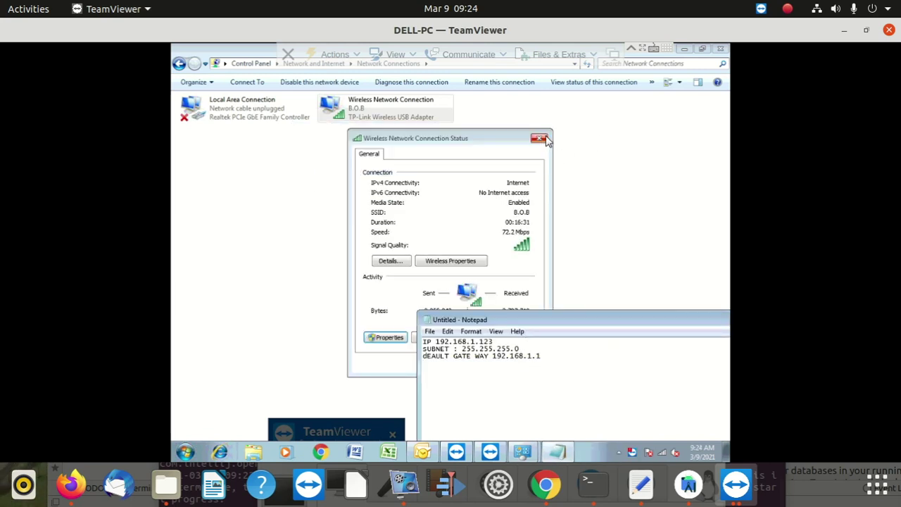
# - Check the tray wireless list to confirm the B.O.B connection, then dismiss it
pyautogui.click(660, 453)
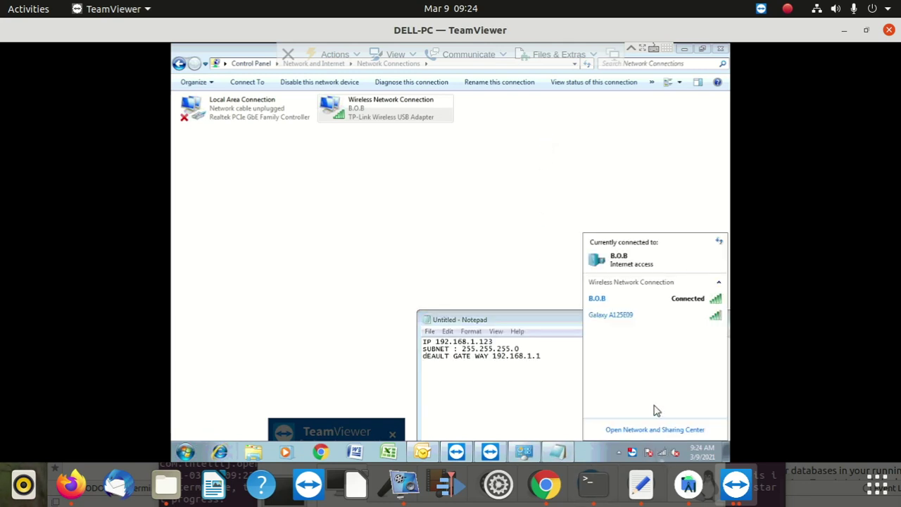
pyautogui.click(684, 300)
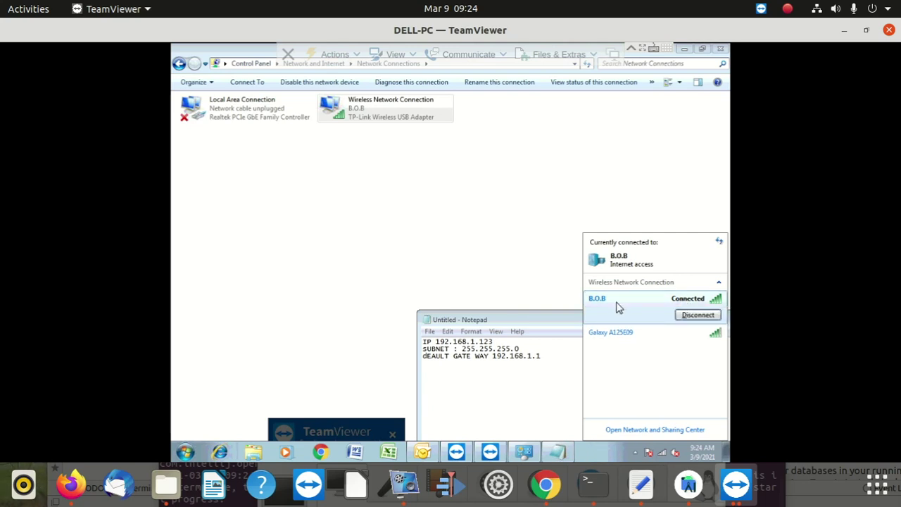
pyautogui.click(391, 248)
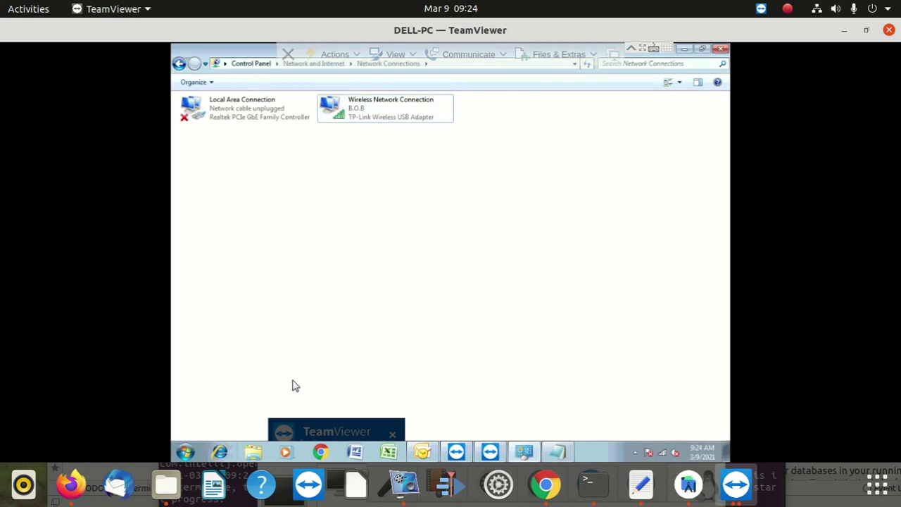
# - Launch the CMD command prompt from the Start menu search
pyautogui.click(185, 452)
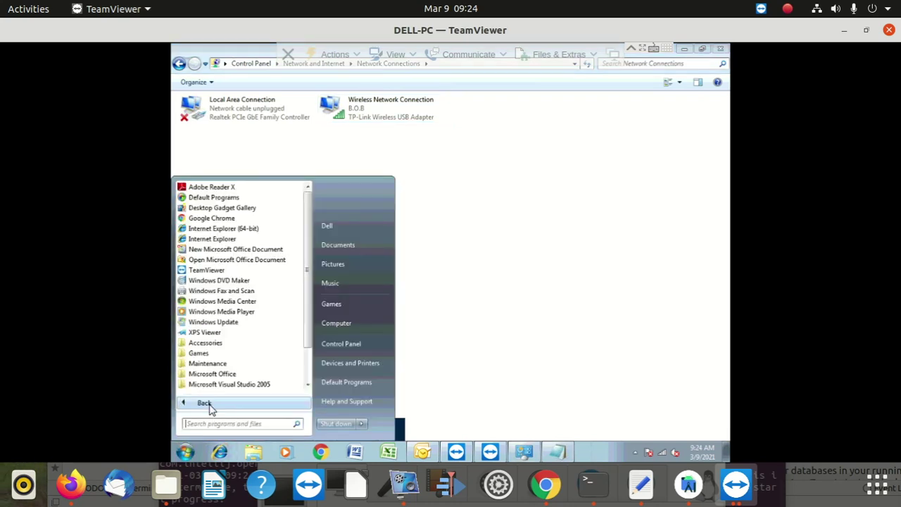
pyautogui.write('c')
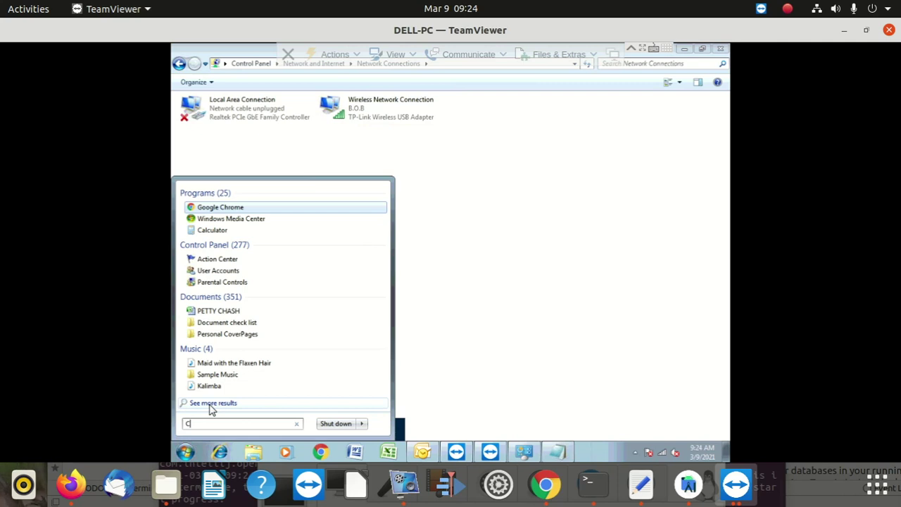
pyautogui.write('MD')
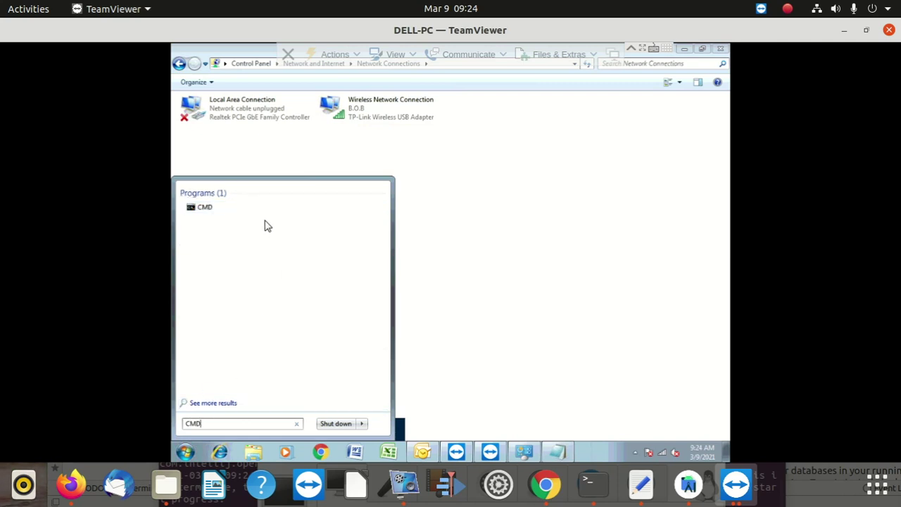
pyautogui.click(206, 209)
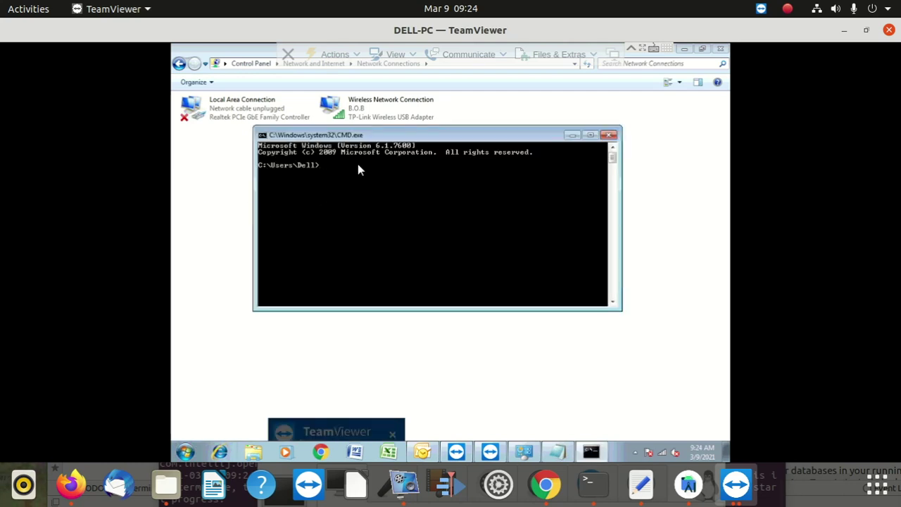
# - Run ipconfig to confirm 192.168.1.89, mask 255.255.255.0 and gateway 192.168.1.1
pyautogui.write('IP')
pyautogui.press('BackSpace')
pyautogui.press('BackSpace')
pyautogui.write('ipconfig')
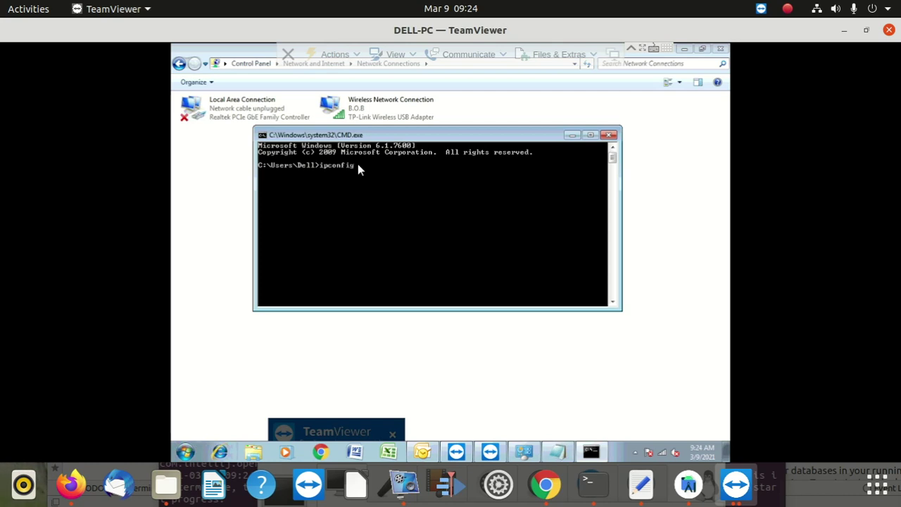
pyautogui.press('Return')
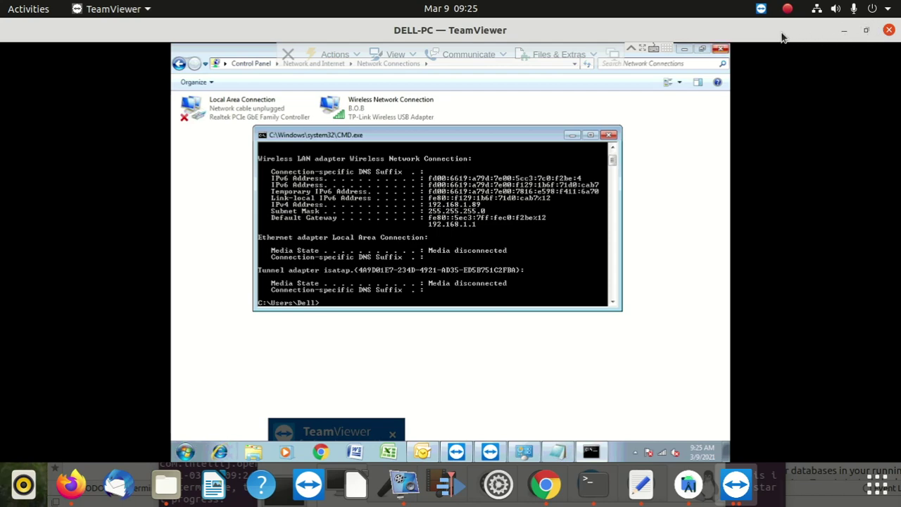
# - Unmaximize the DELL-PC session window and bring the vokoscreenNG recorder window to the front
pyautogui.moveTo(782, 36)
pyautogui.mouseDown()
pyautogui.moveTo(711, 180)
pyautogui.moveTo(695, 311)
pyautogui.moveTo(680, 270)
pyautogui.mouseUp()
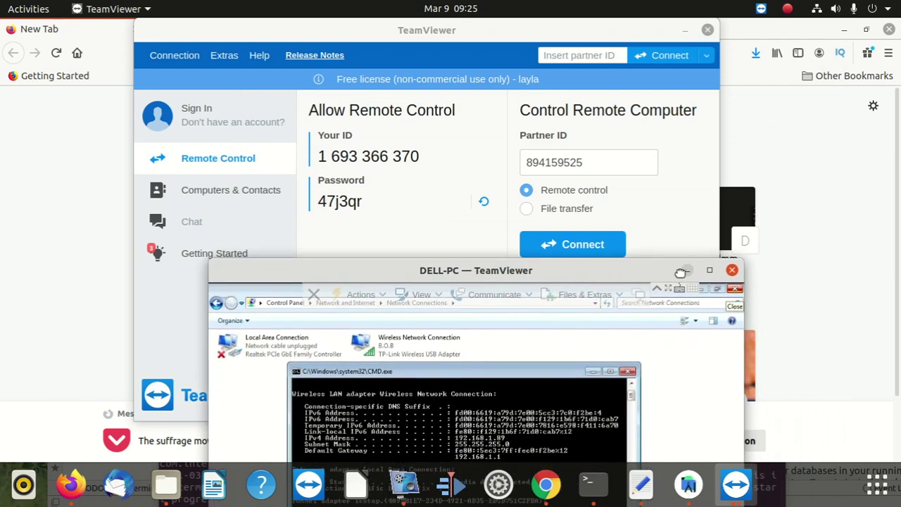
pyautogui.click(402, 484)
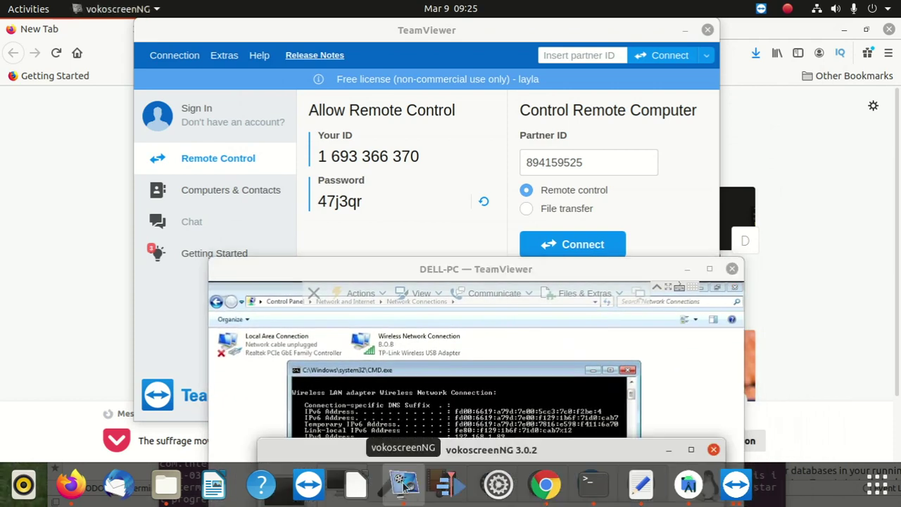
pyautogui.click(539, 456)
pyautogui.moveTo(660, 194); pyautogui.dragTo(758, 330)
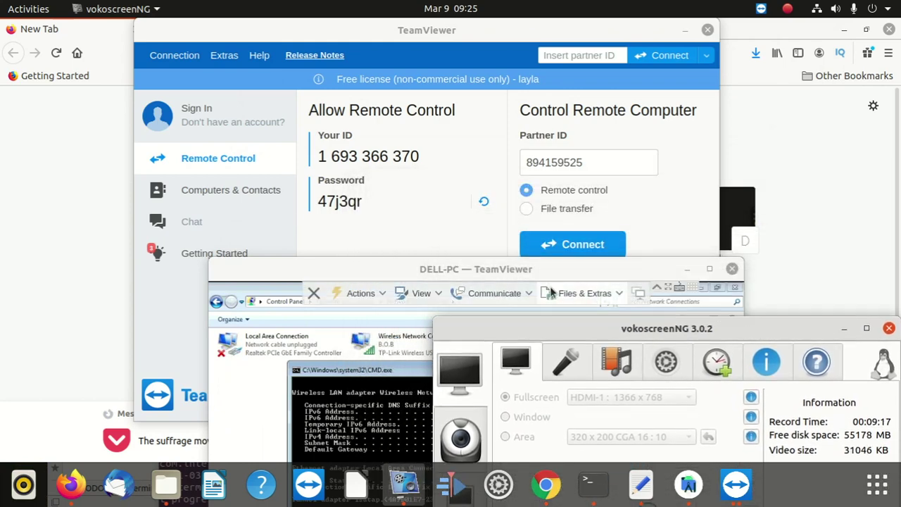
pyautogui.moveTo(509, 268)
pyautogui.mouseDown()
pyautogui.moveTo(420, 63)
pyautogui.moveTo(423, 8)
pyautogui.mouseUp()
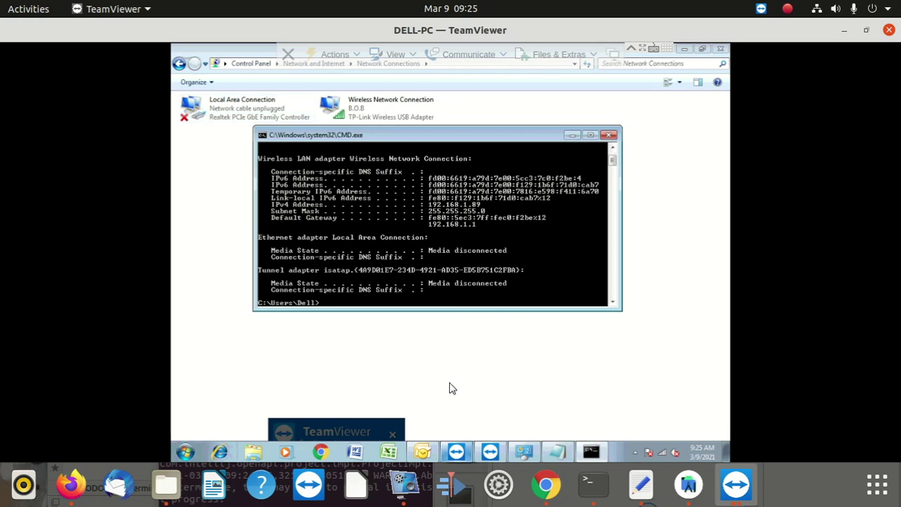
pyautogui.moveTo(456, 451)
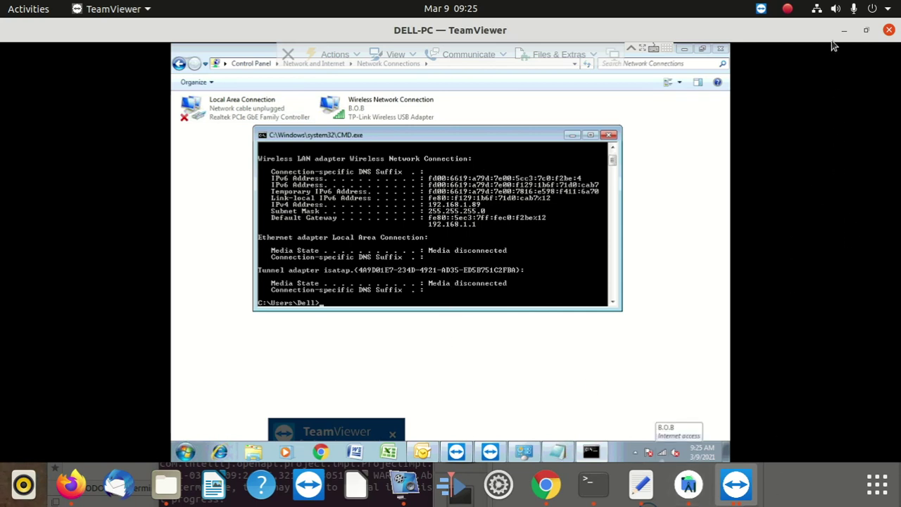
pyautogui.moveTo(808, 31)
pyautogui.mouseDown()
pyautogui.moveTo(760, 204)
pyautogui.moveTo(701, 289)
pyautogui.mouseUp()
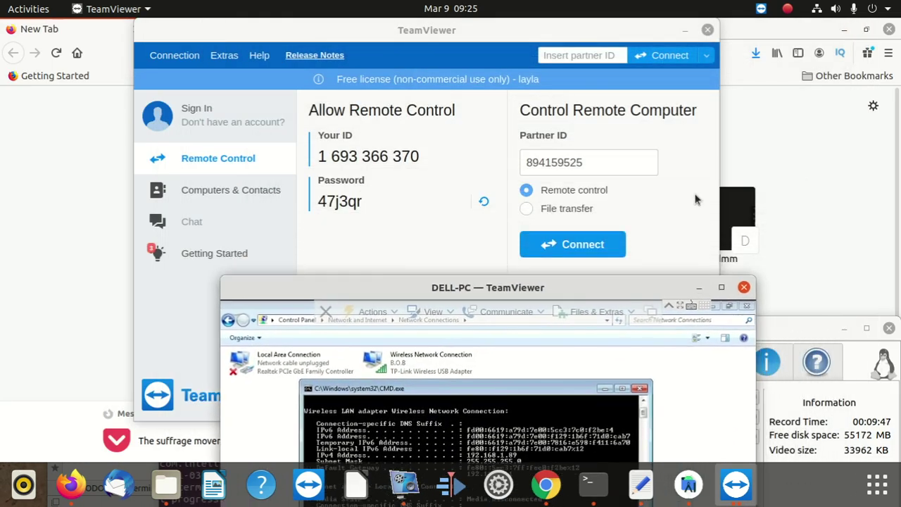
pyautogui.moveTo(799, 325); pyautogui.dragTo(739, 268)
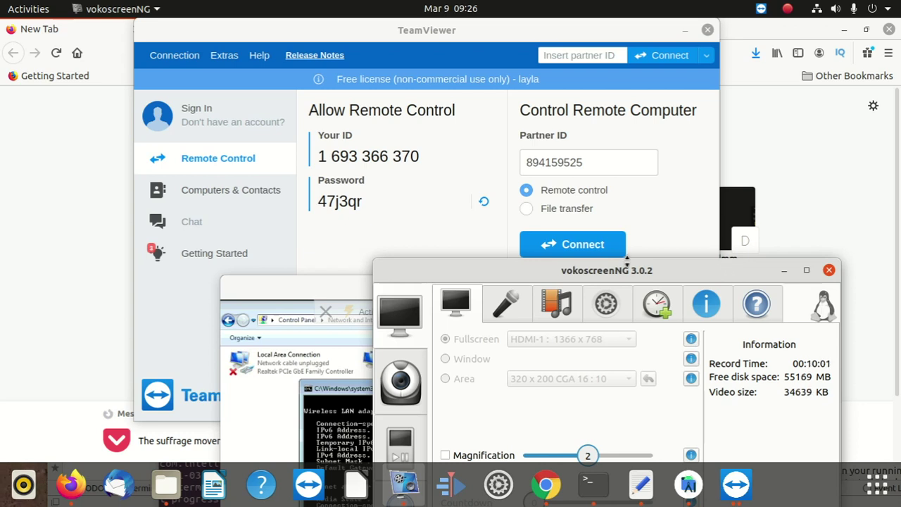
# - Reposition the vokoscreenNG window up and left, in front of the TeamViewer windows
pyautogui.moveTo(495, 266)
pyautogui.mouseDown()
pyautogui.moveTo(453, 252)
pyautogui.moveTo(456, 208)
pyautogui.mouseUp()
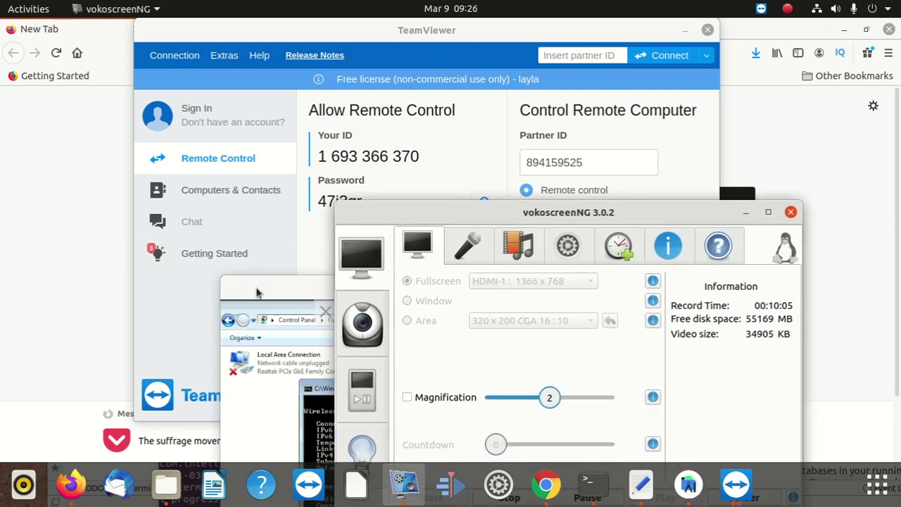
pyautogui.moveTo(284, 287)
pyautogui.mouseDown()
pyautogui.moveTo(271, 264)
pyautogui.moveTo(271, 306)
pyautogui.mouseUp()
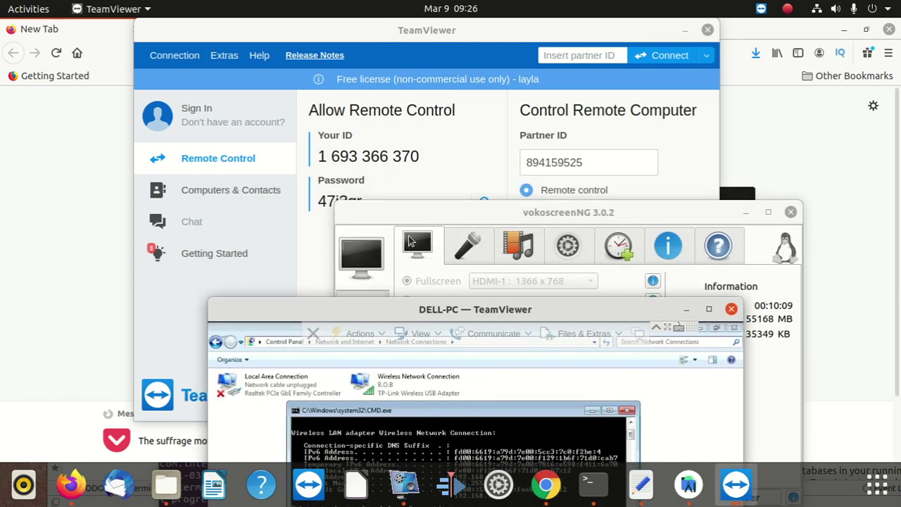
pyautogui.moveTo(432, 212); pyautogui.dragTo(363, 102)
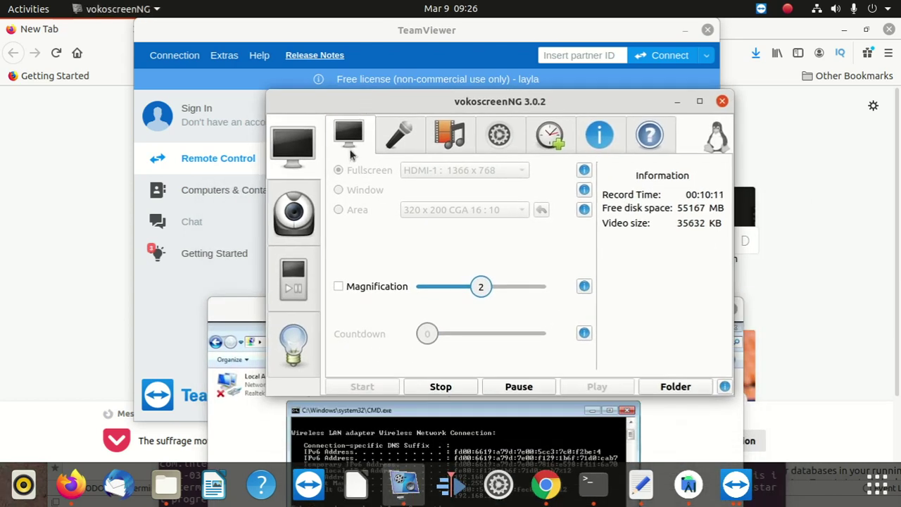